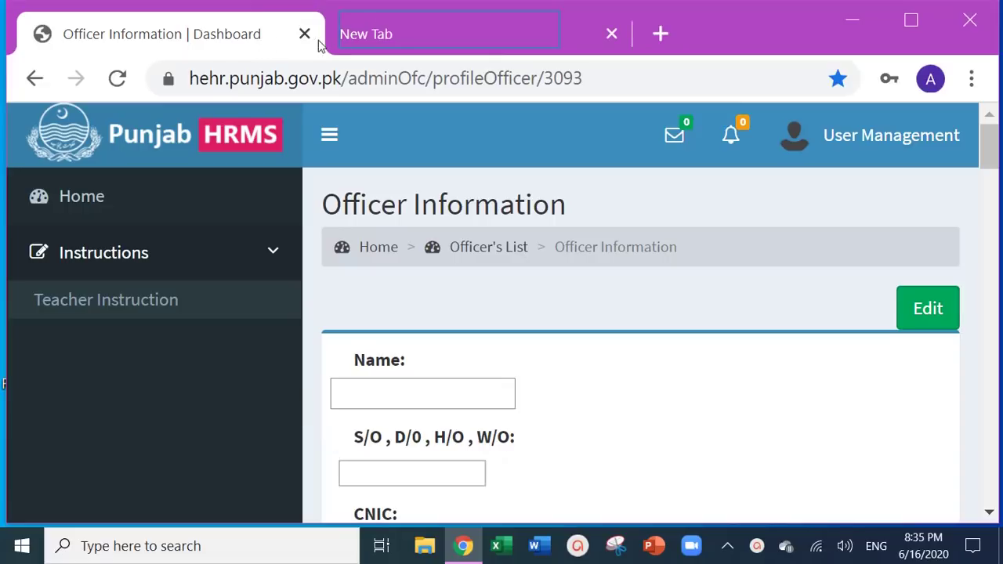
left_click(383, 44)
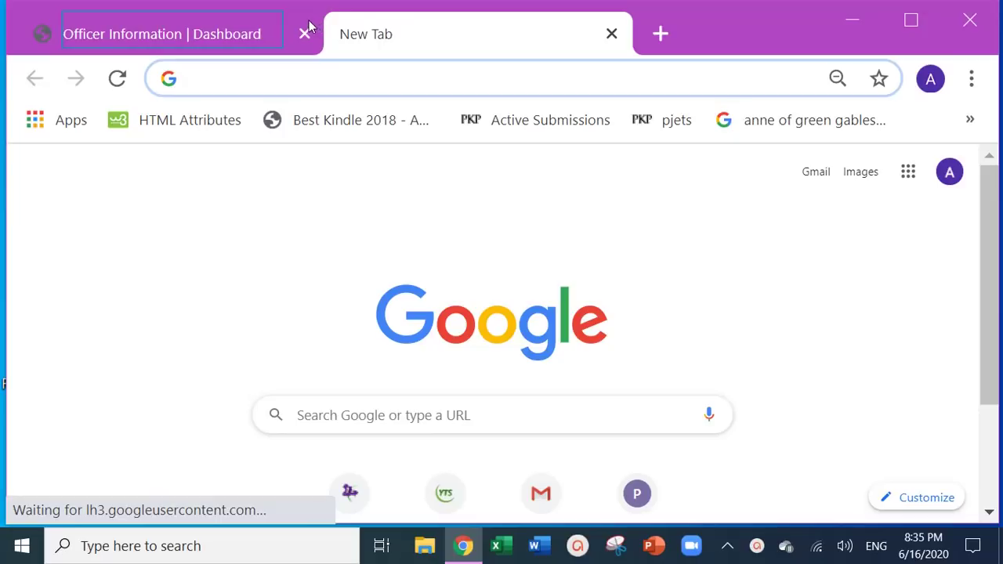
left_click(200, 39)
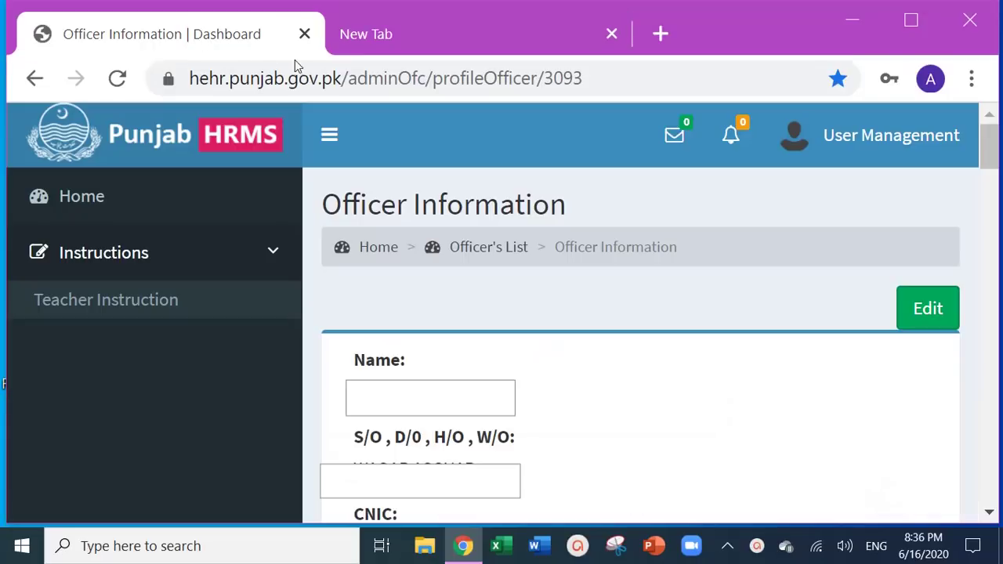
left_click(437, 49)
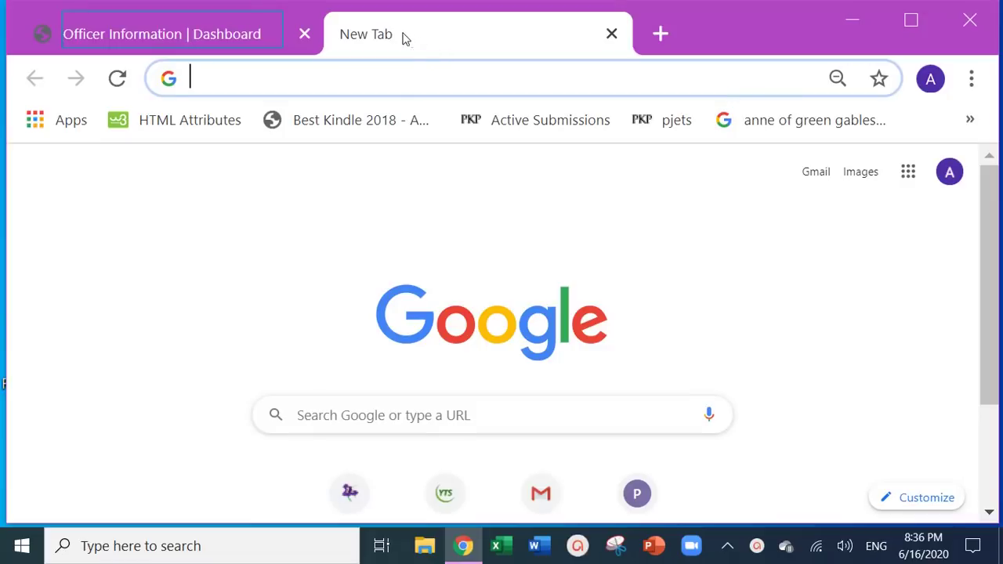
left_click(253, 34)
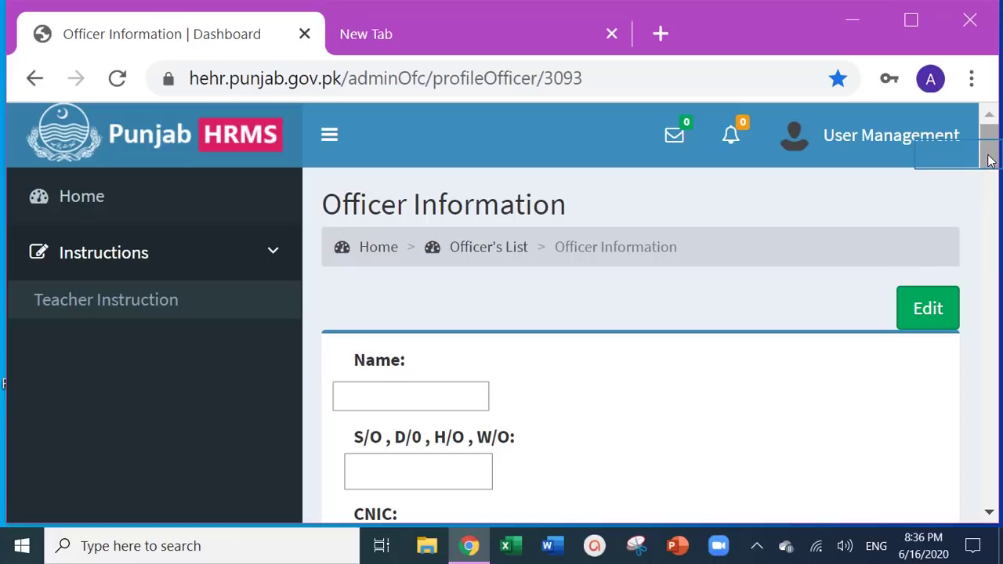
Review the officer's profile from the name field through personal and posting details down to the section links, including Service and Assets.
left_click_drag(988, 160, 988, 164)
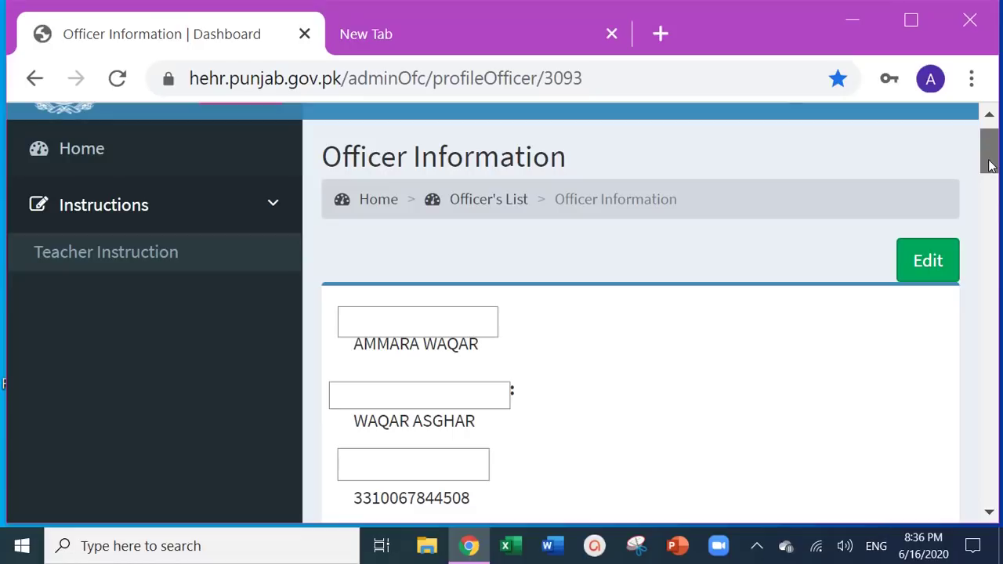
left_click_drag(988, 164, 985, 217)
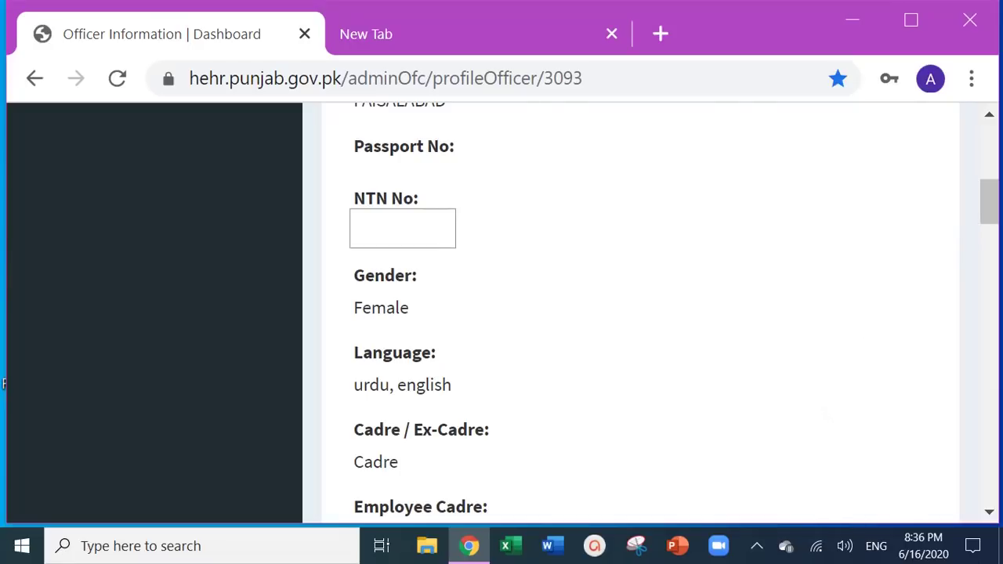
left_click(989, 513)
left_click(989, 513)
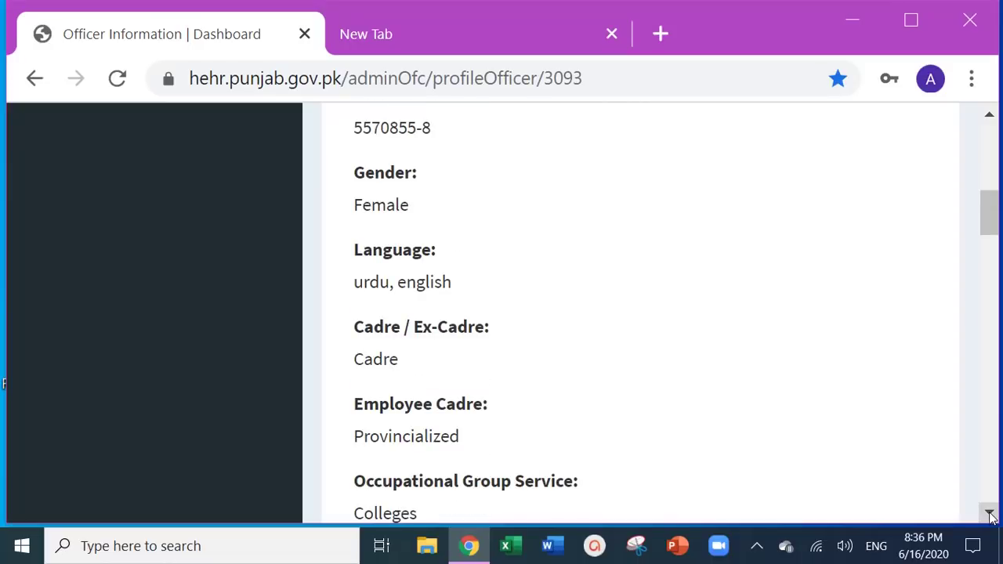
left_click(989, 513)
left_click(990, 513)
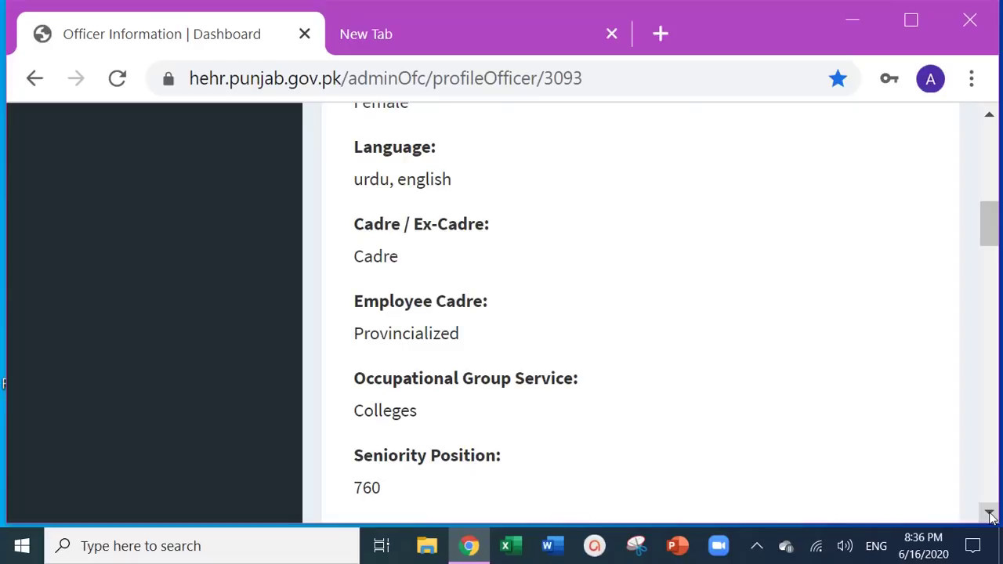
left_click(989, 513)
left_click(989, 513)
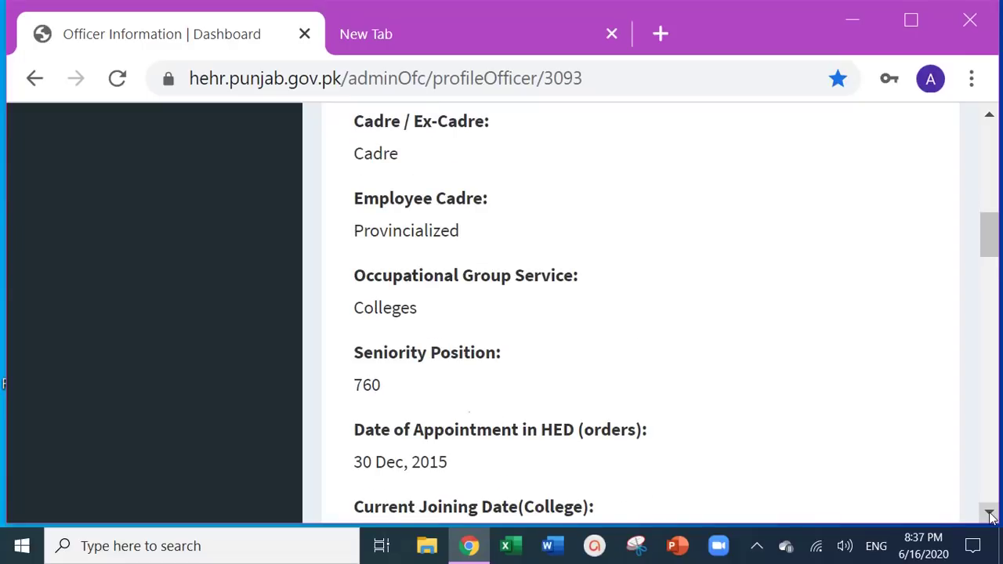
left_click(989, 514)
left_click(989, 513)
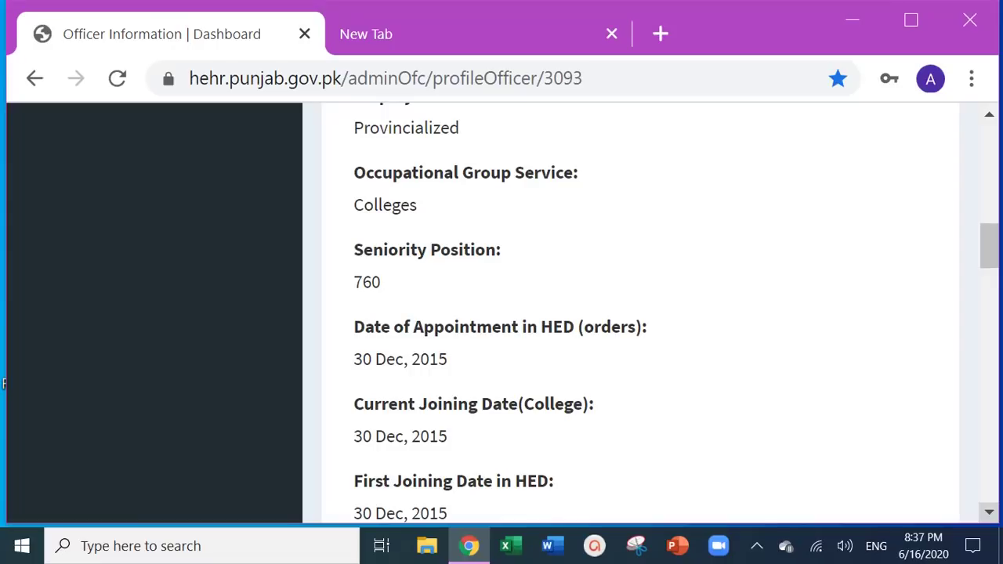
left_click(989, 513)
left_click(990, 513)
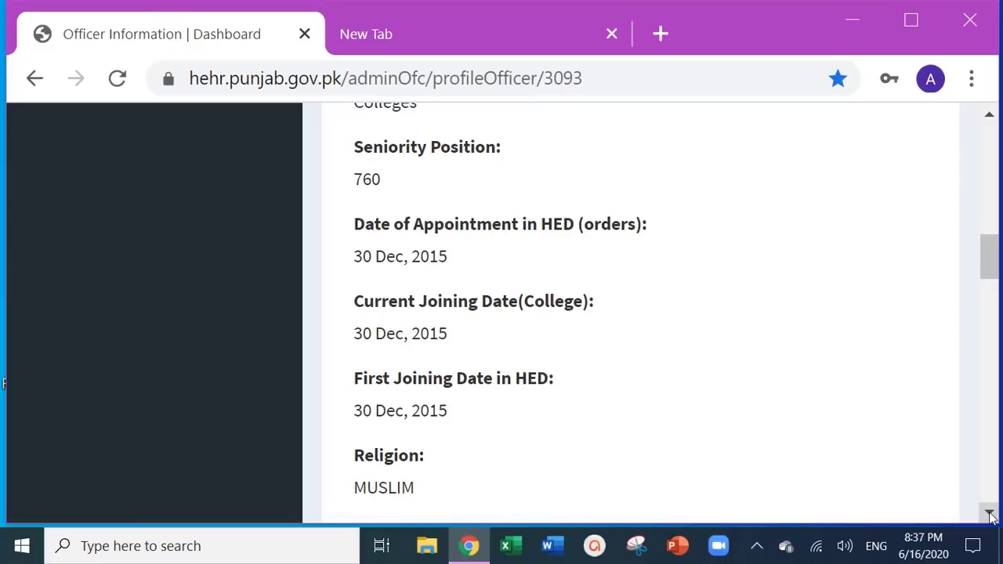
left_click(989, 513)
left_click(989, 513)
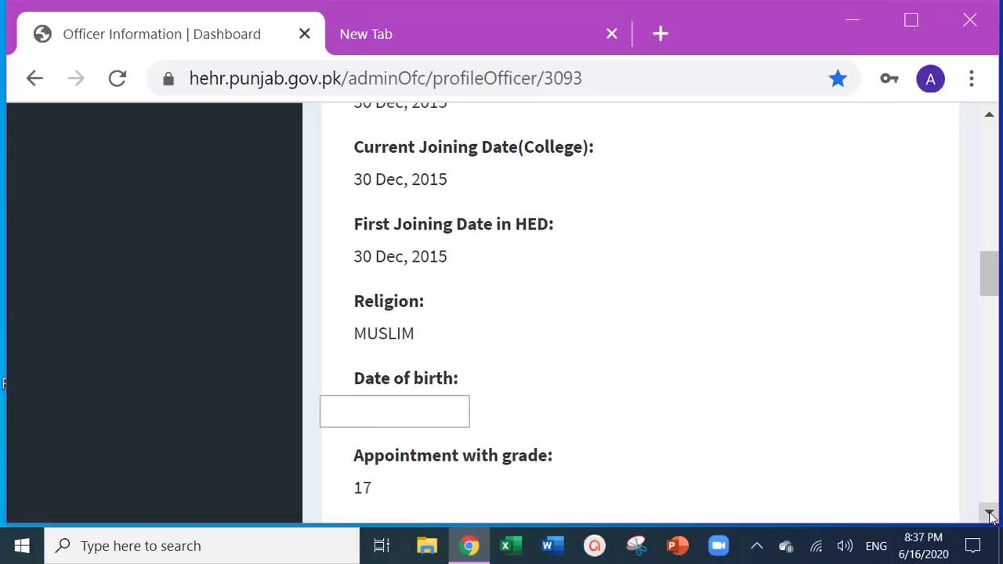
left_click(989, 513)
left_click(990, 513)
left_click(990, 513)
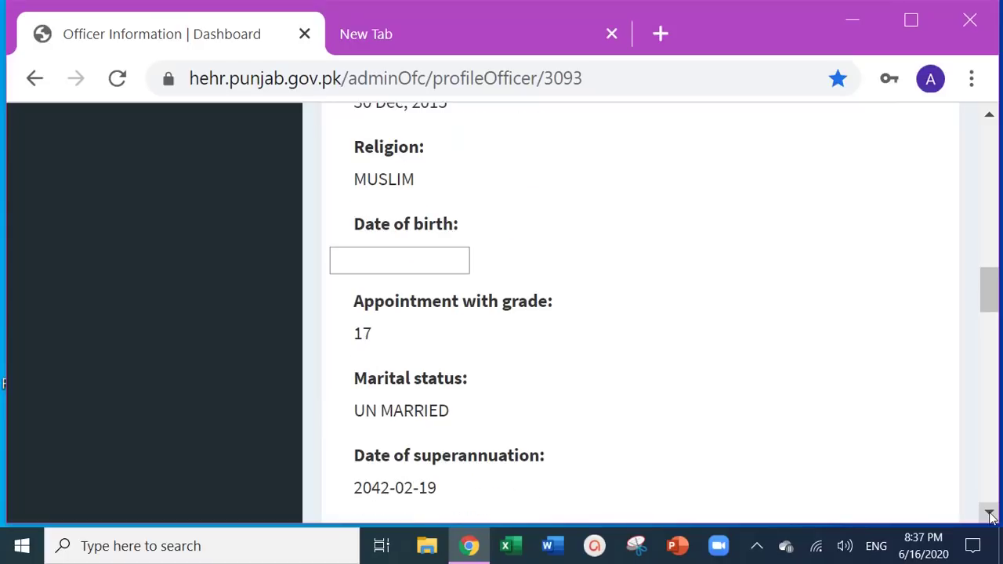
left_click(989, 513)
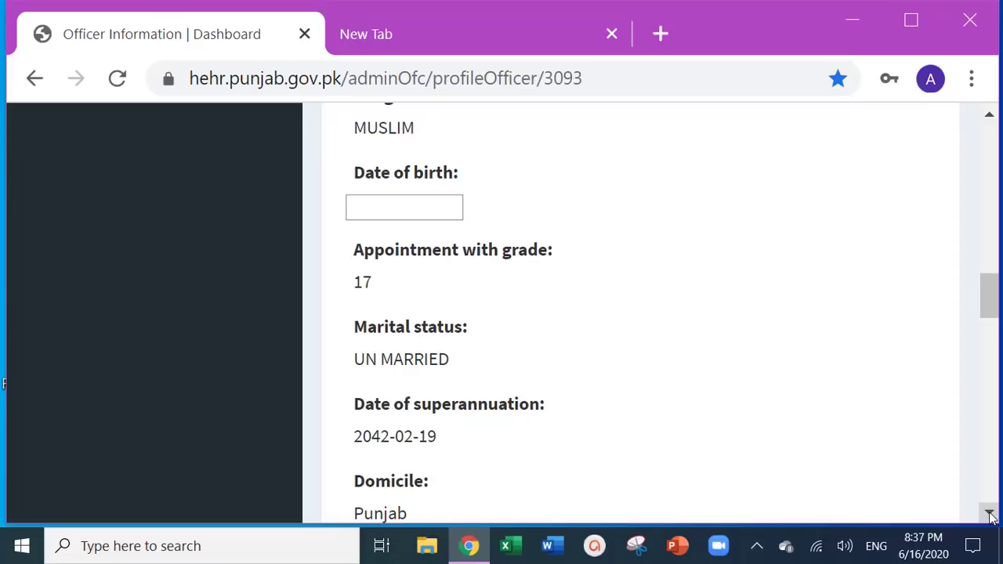
left_click(989, 513)
left_click(990, 513)
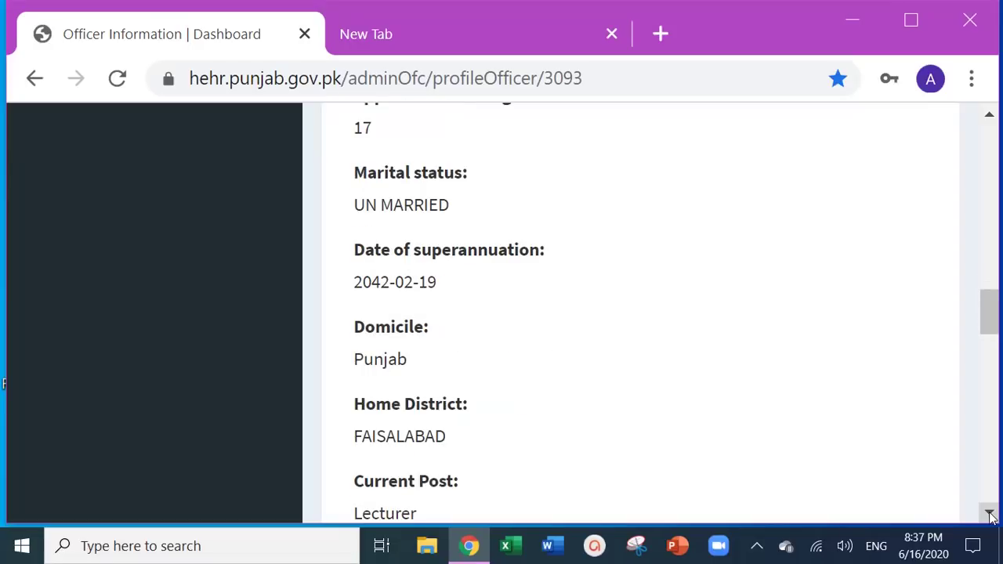
left_click(990, 513)
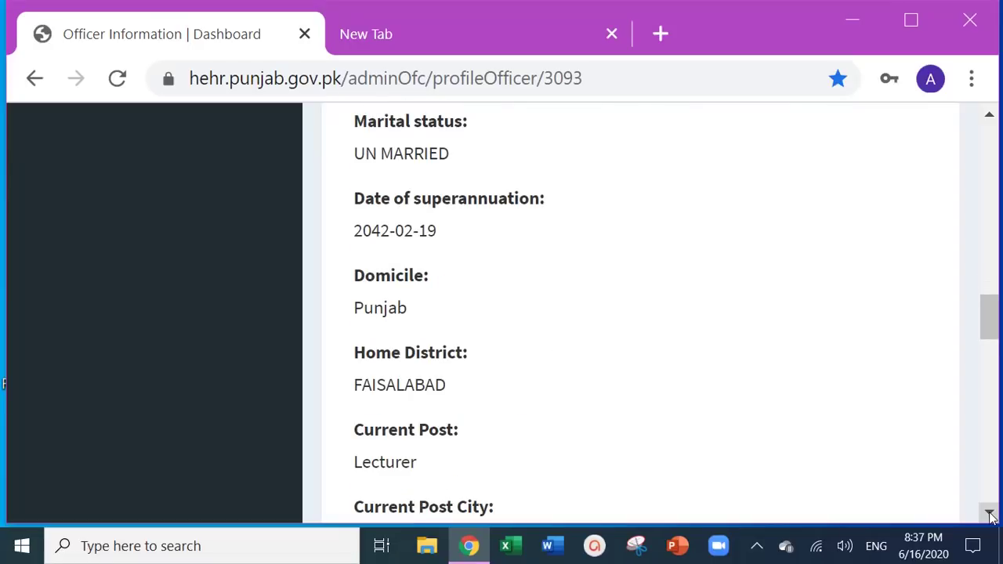
left_click(989, 513)
left_click(989, 513)
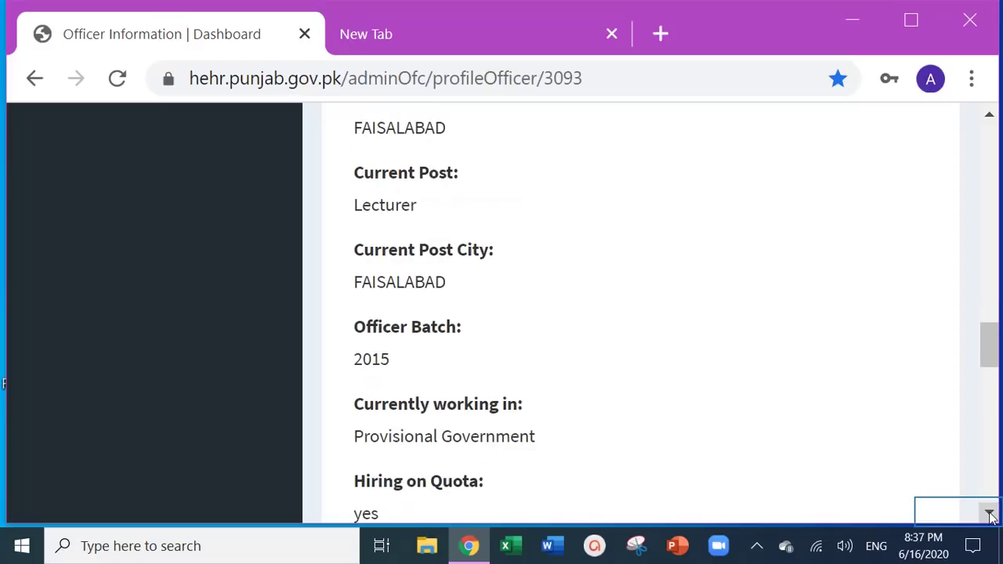
left_click(989, 513)
left_click(989, 513)
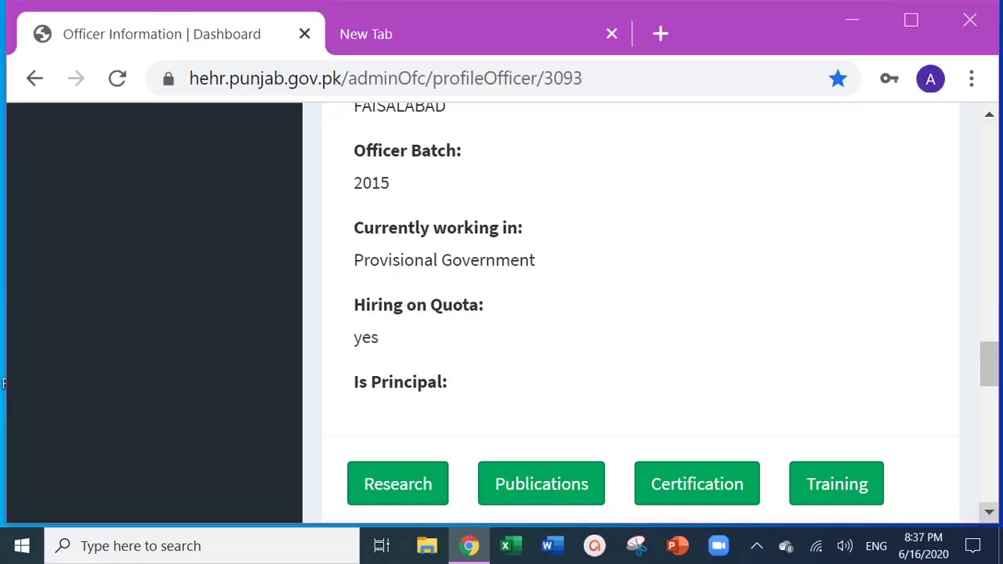
left_click(989, 513)
scroll(626, 313, "down", 1)
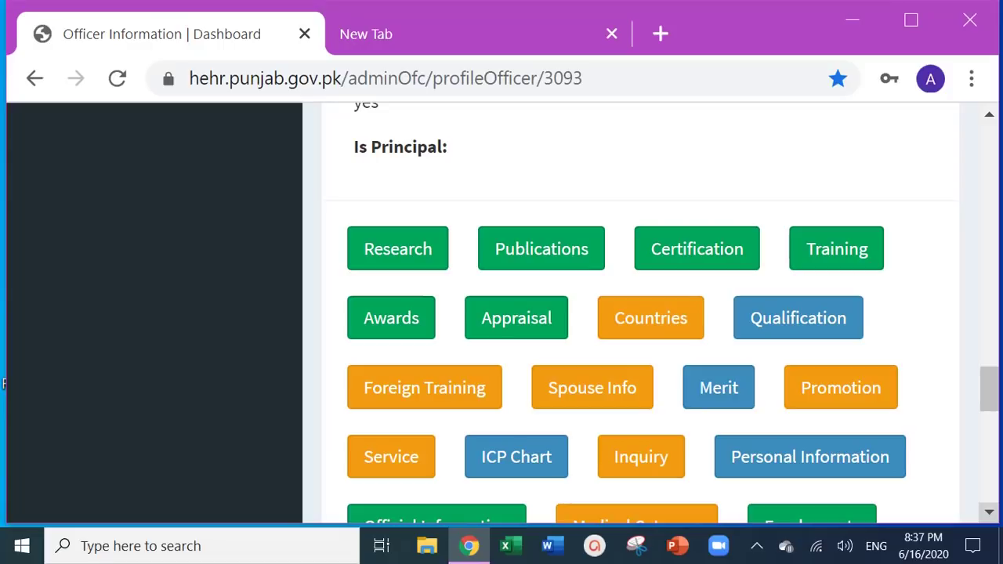
left_click(990, 513)
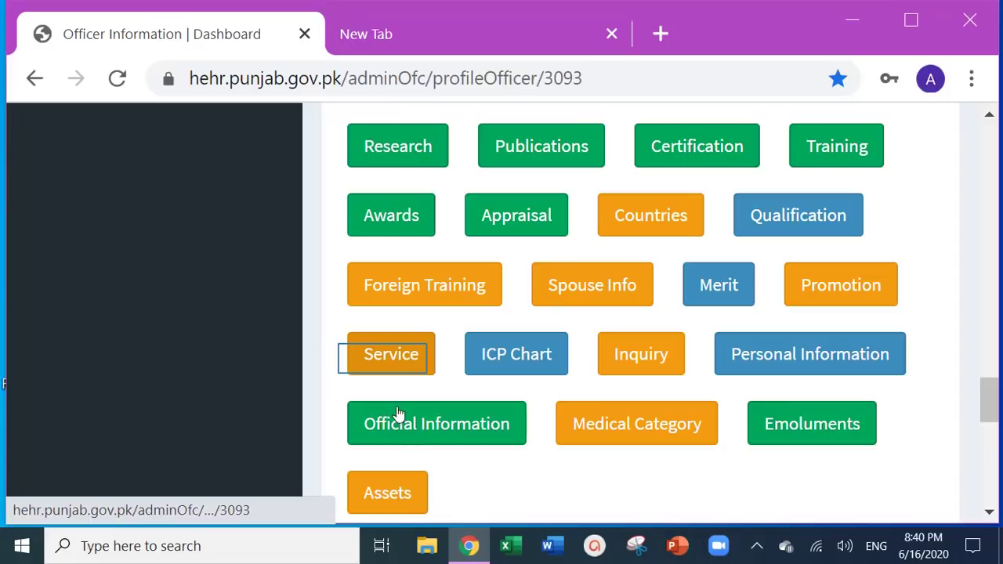
Open the officer's Services List, look over the yearly service entries, and open the form for adding a service.
left_click(385, 366)
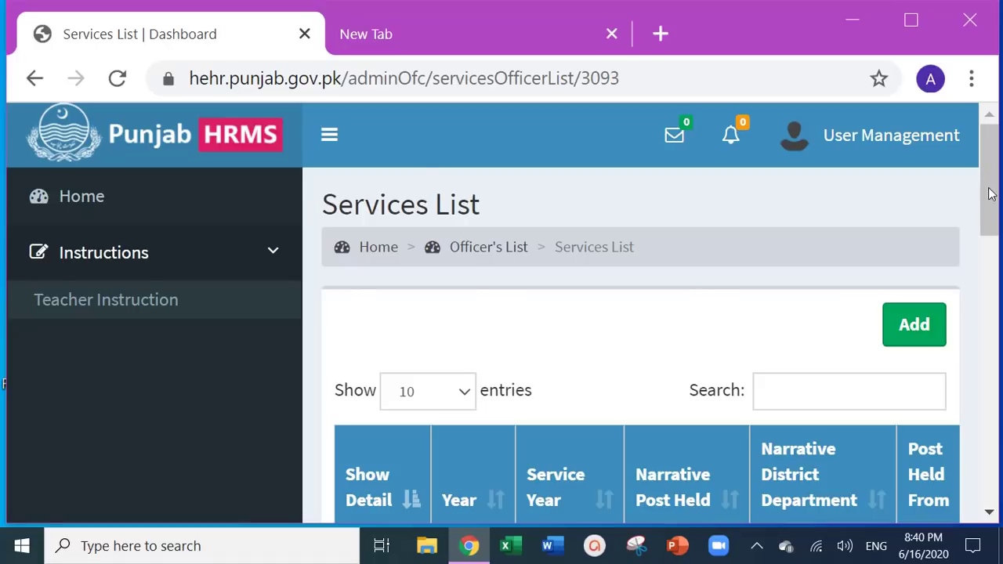
left_click_drag(992, 201, 1001, 274)
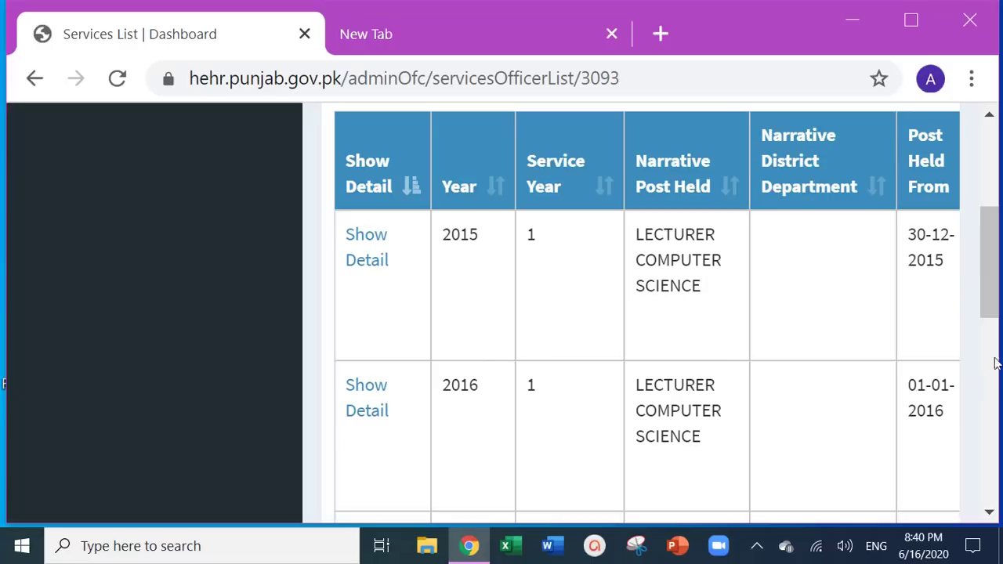
mouse_move(991, 306)
left_mouse_down()
mouse_move(991, 269)
mouse_move(990, 287)
left_mouse_up()
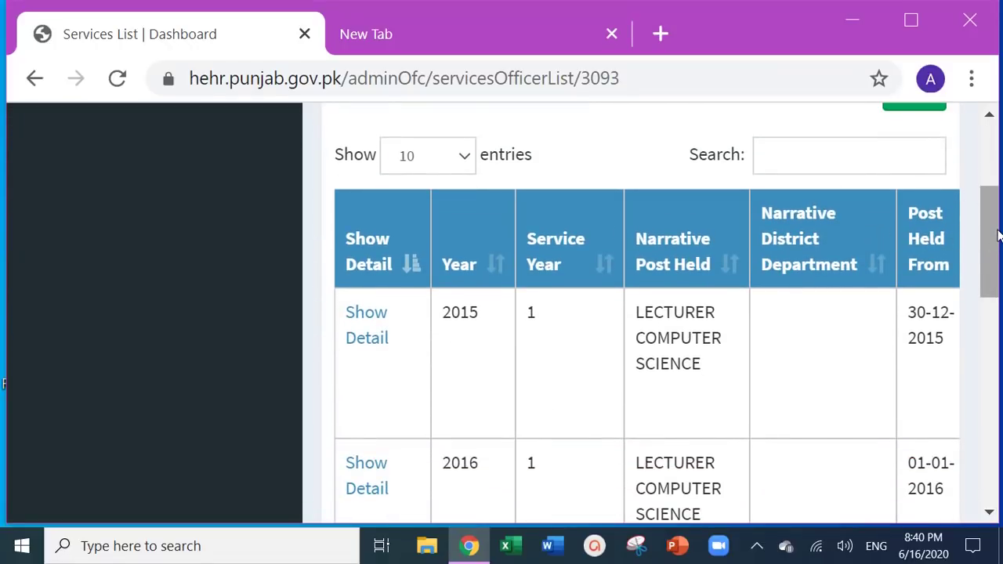
scroll(999, 226, "down", 1)
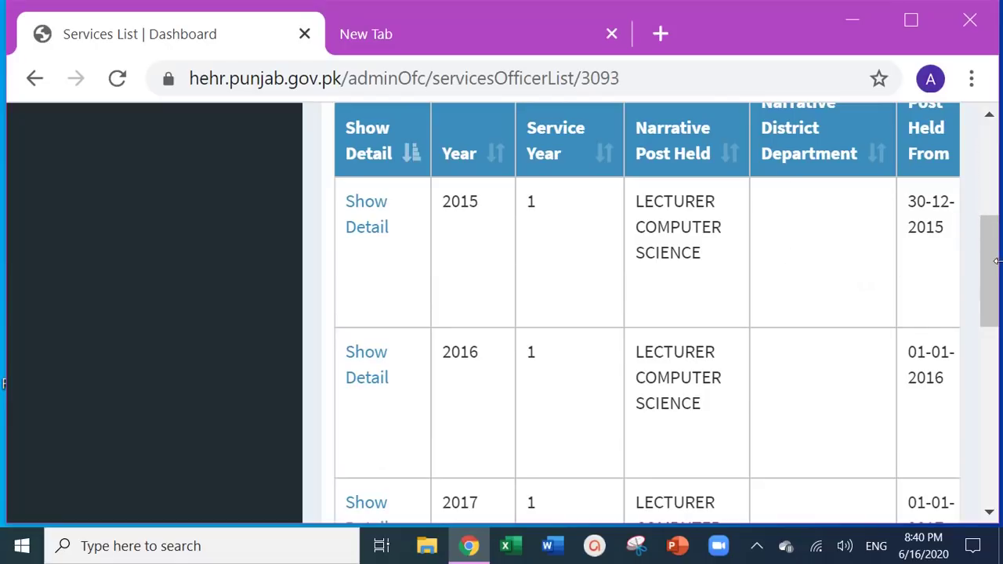
scroll(993, 263, "up", 1)
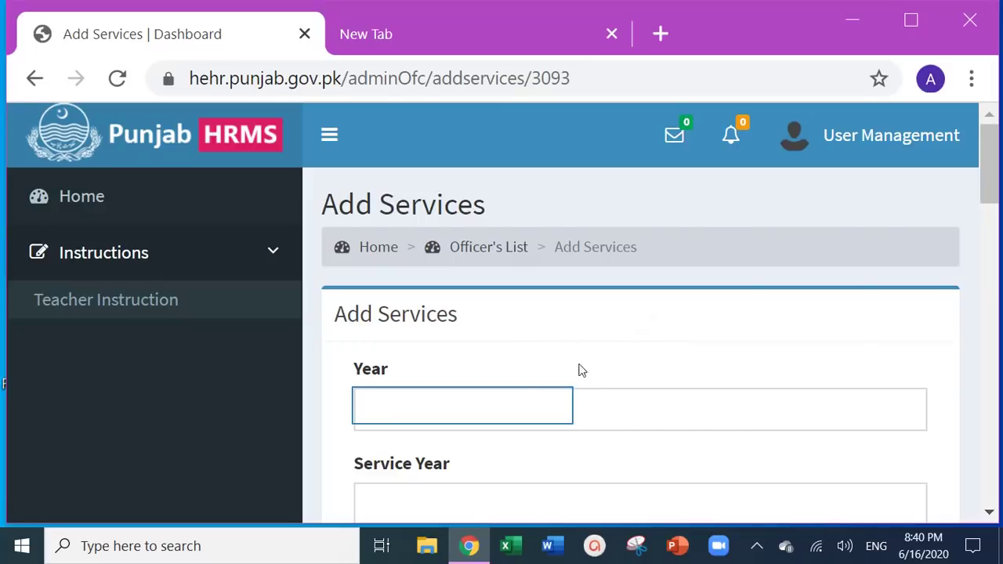
Set the Year of the new service record to 2015.
left_click(532, 401)
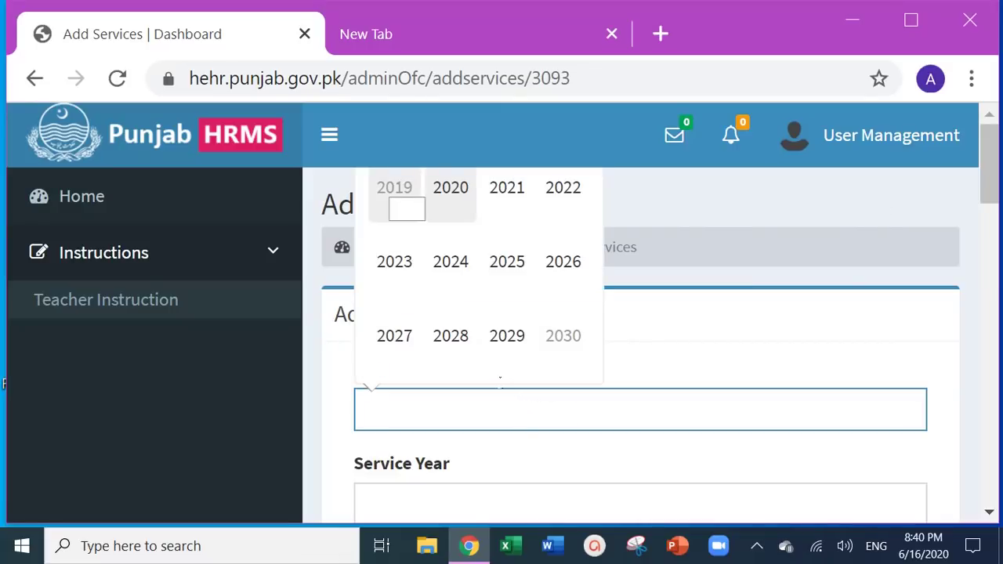
type("01")
type("0")
key("BackSpace")
type("201")
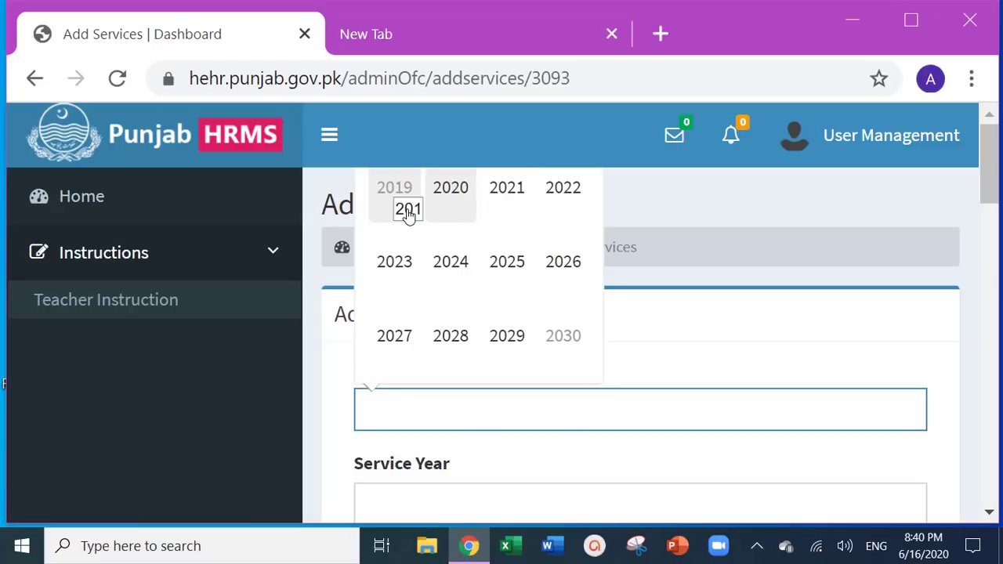
type("5")
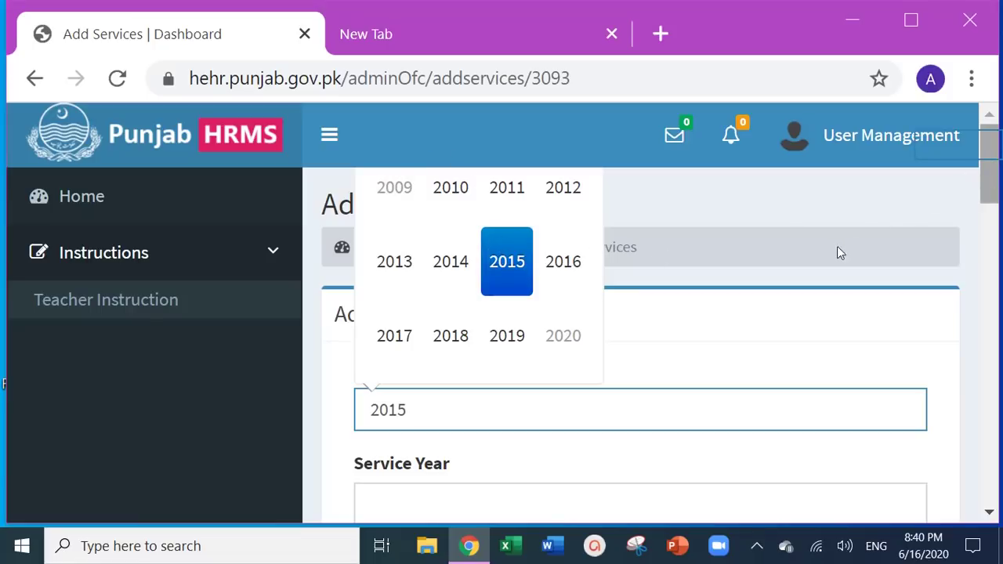
Set the Service Year to 1 and enter "Lecturer" as the narrative post held.
scroll(987, 150, "down", 3)
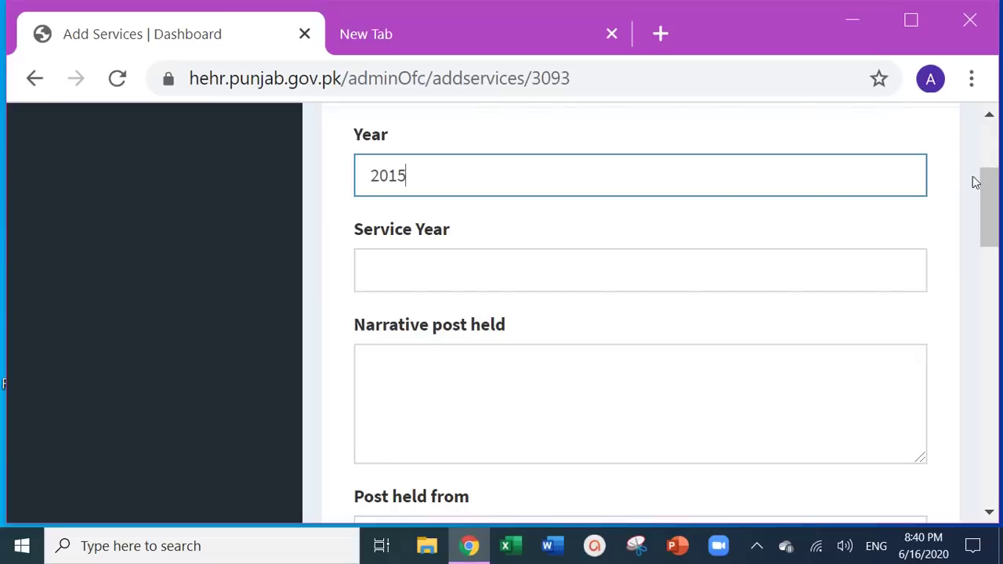
left_click(471, 267)
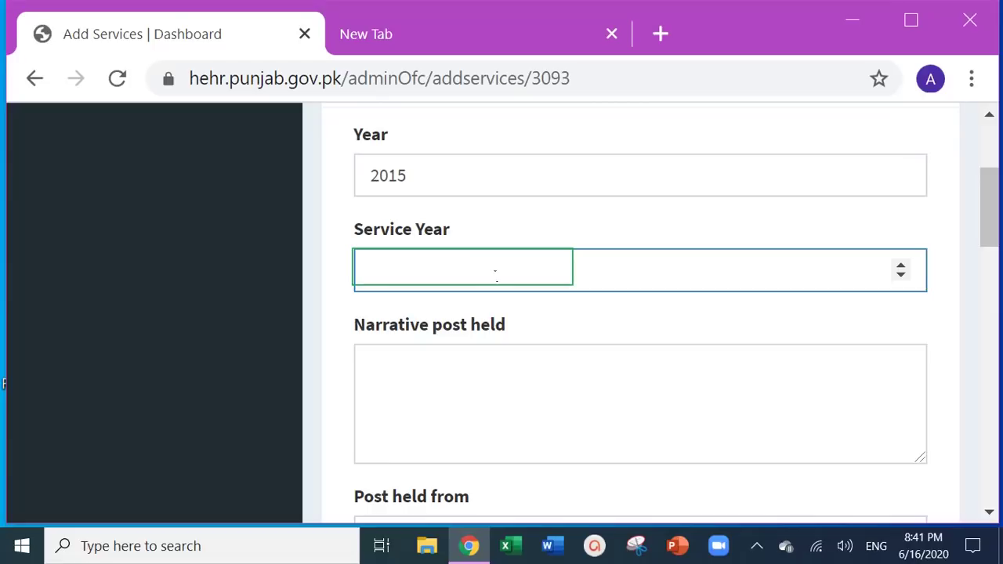
type("1")
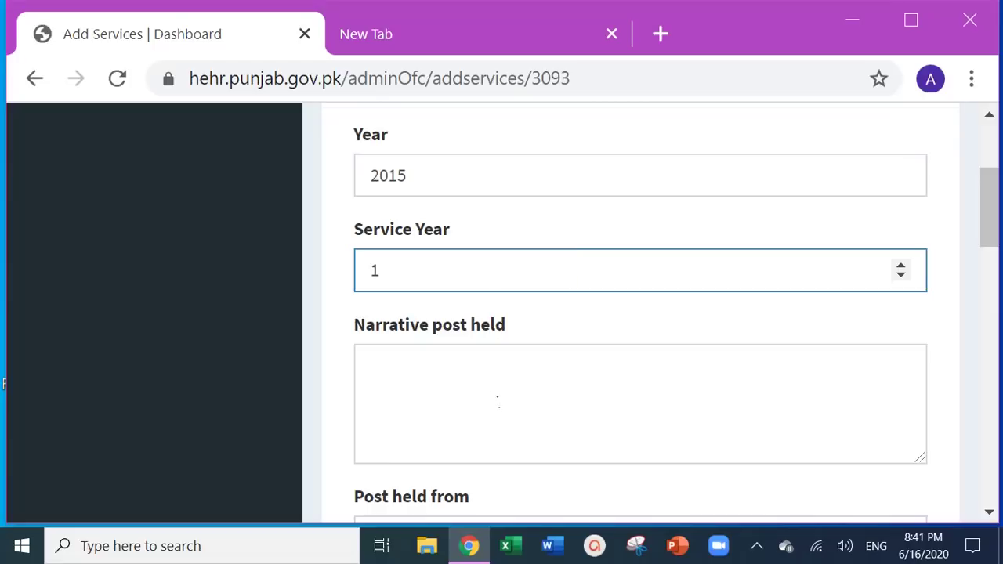
left_click(494, 380)
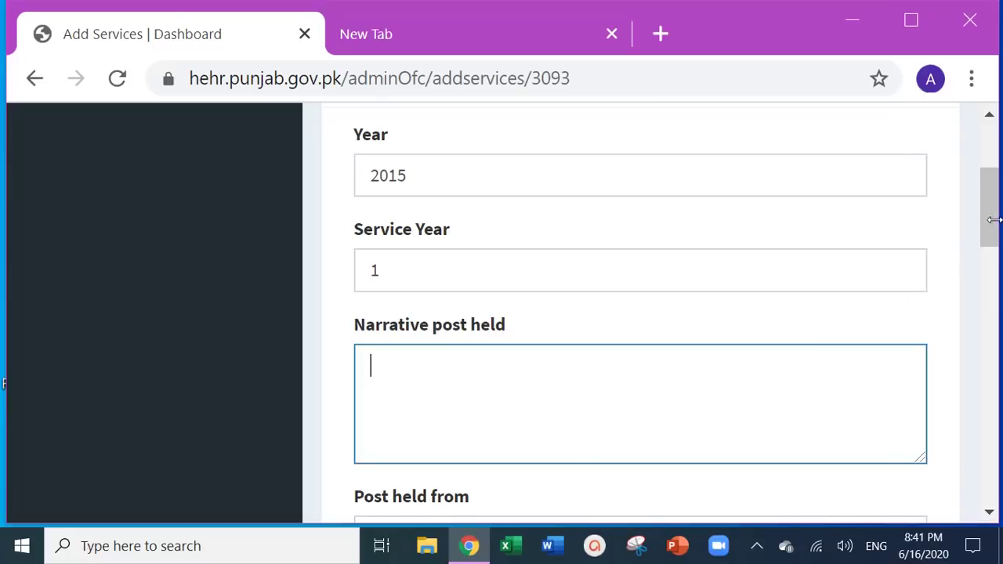
left_click_drag(994, 221, 993, 263)
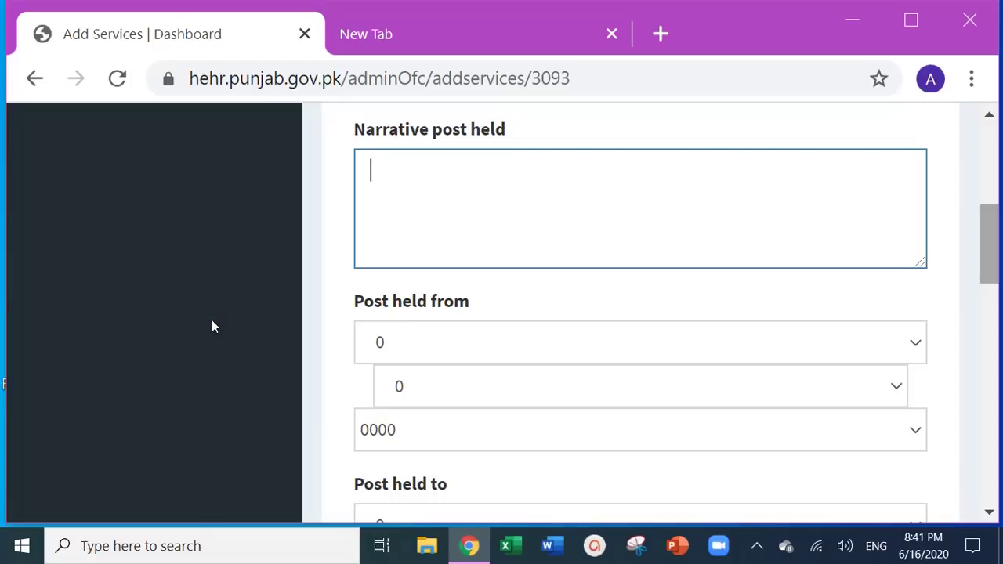
type("Lecturer")
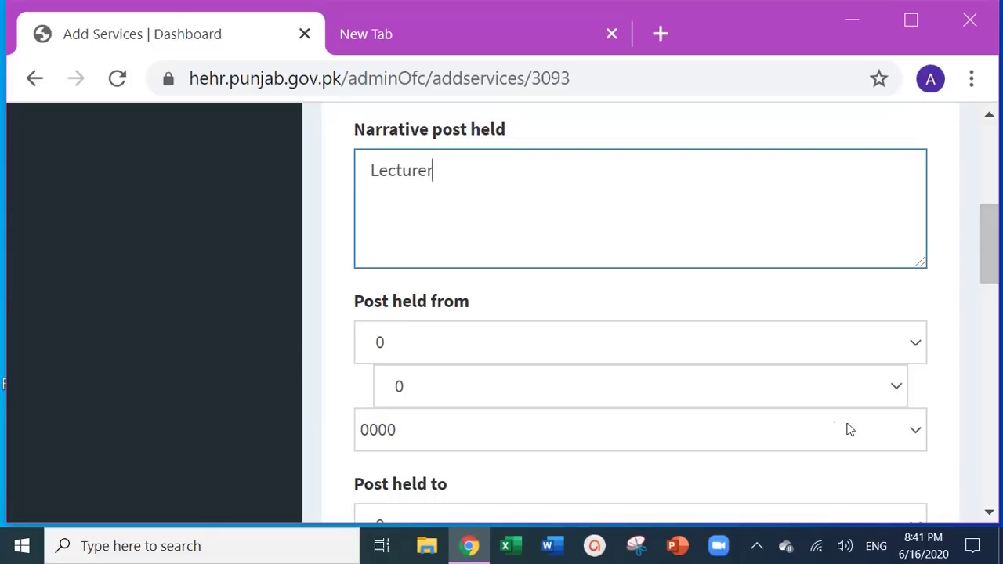
Set the day of the Post held from date to 06 and its month to 12.
left_click(917, 345)
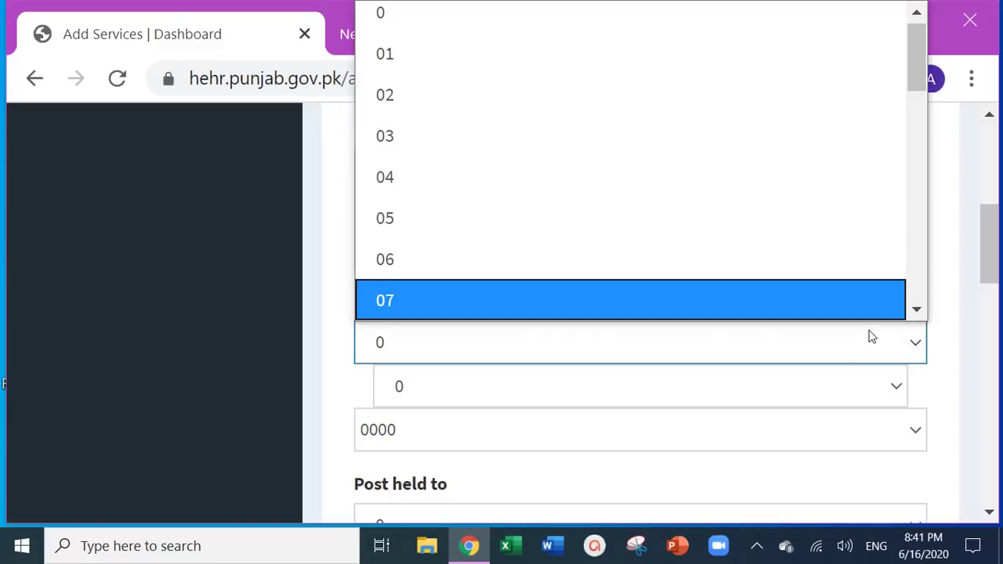
left_click(633, 268)
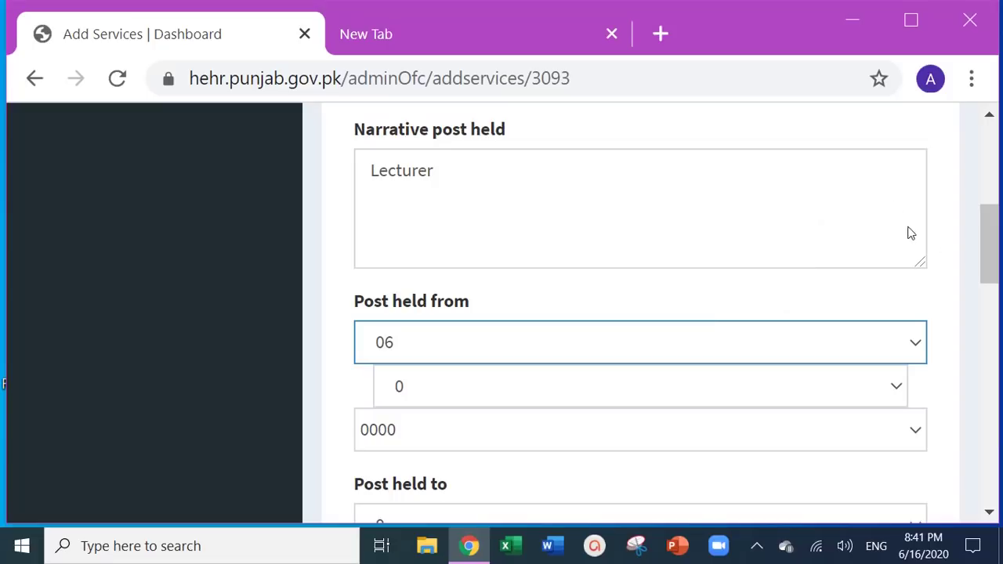
key("Tab")
key("alt+Down")
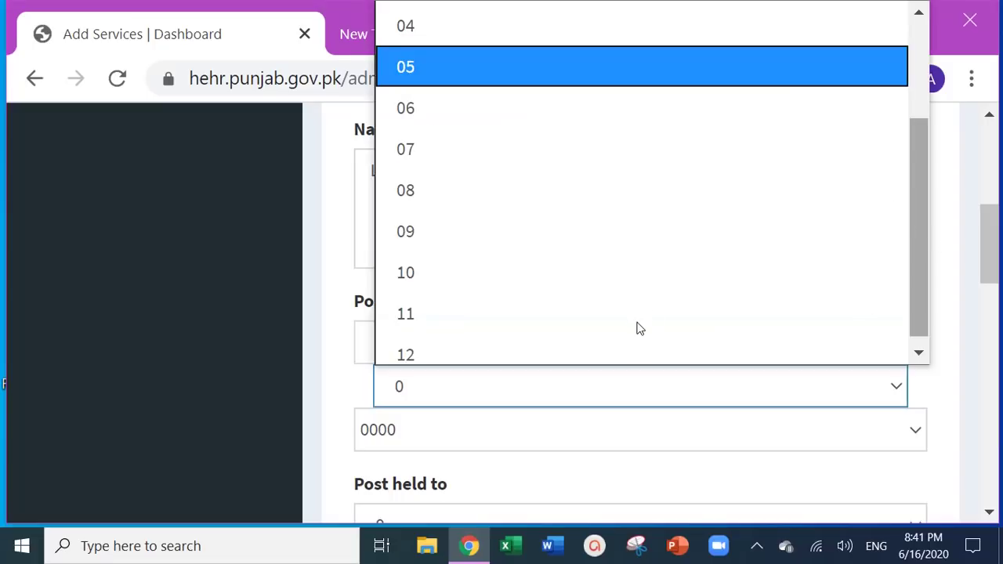
left_click(650, 349)
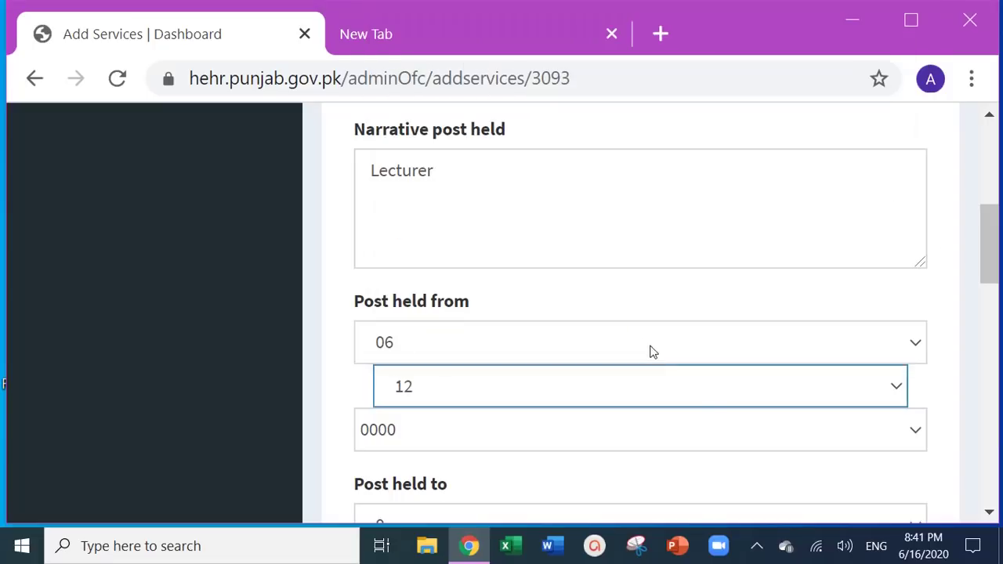
Set the year of the Post held from date to 2015.
left_click(890, 429)
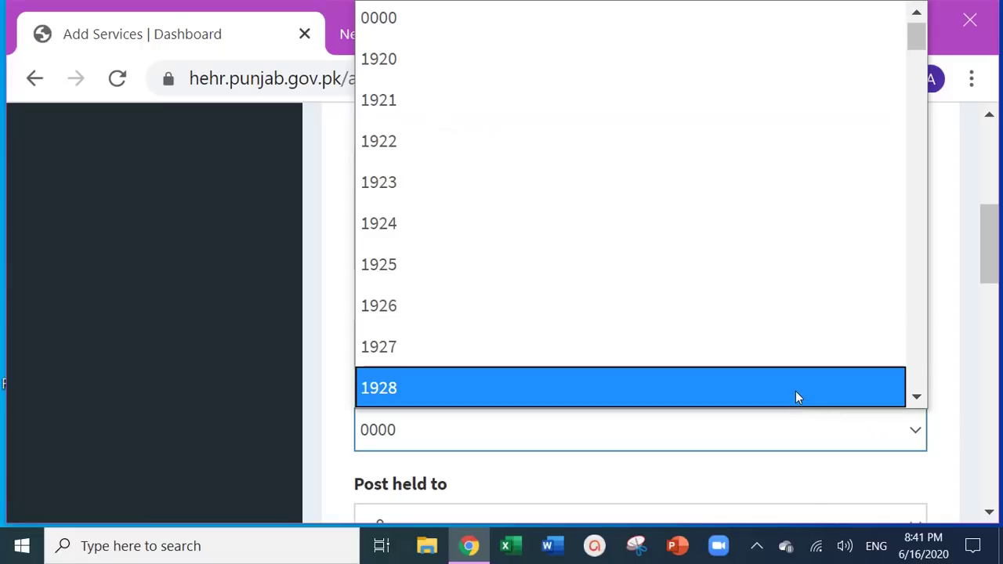
type("2015")
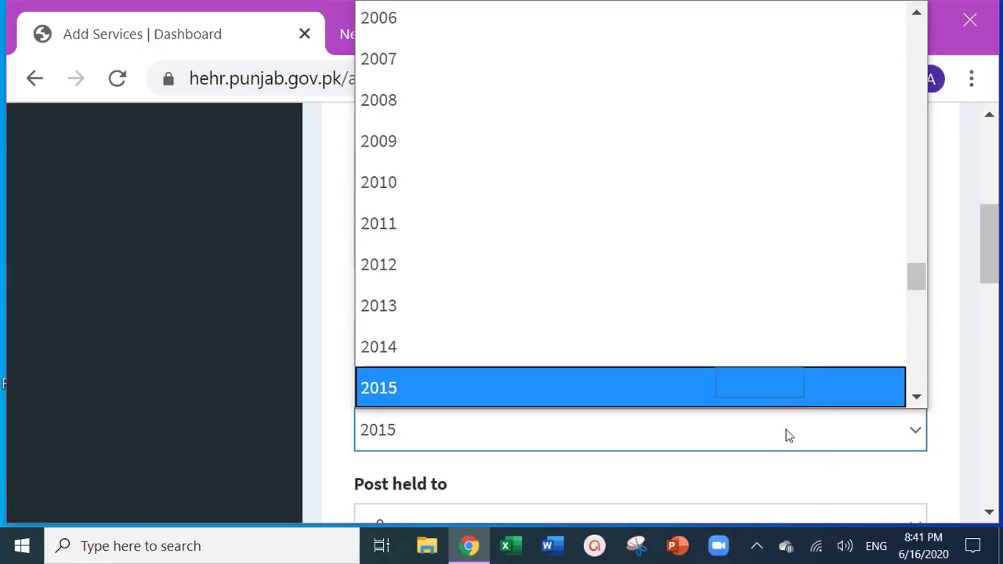
key("Down")
key("Down")
key("Return")
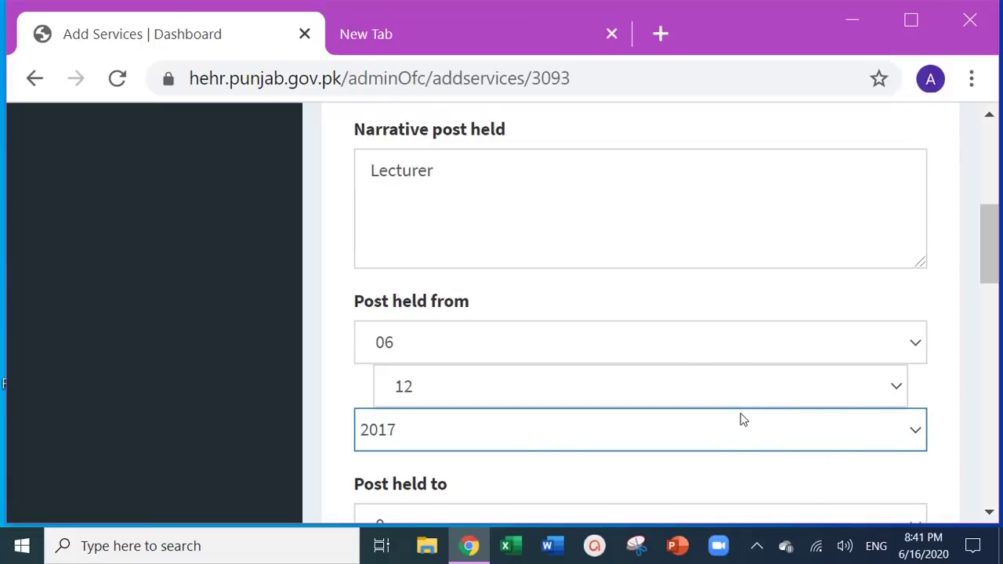
left_click(741, 416)
key("Up")
key("Up")
key("Return")
Change the month of the Post held from date to 11.
scroll(989, 517, "down", 3)
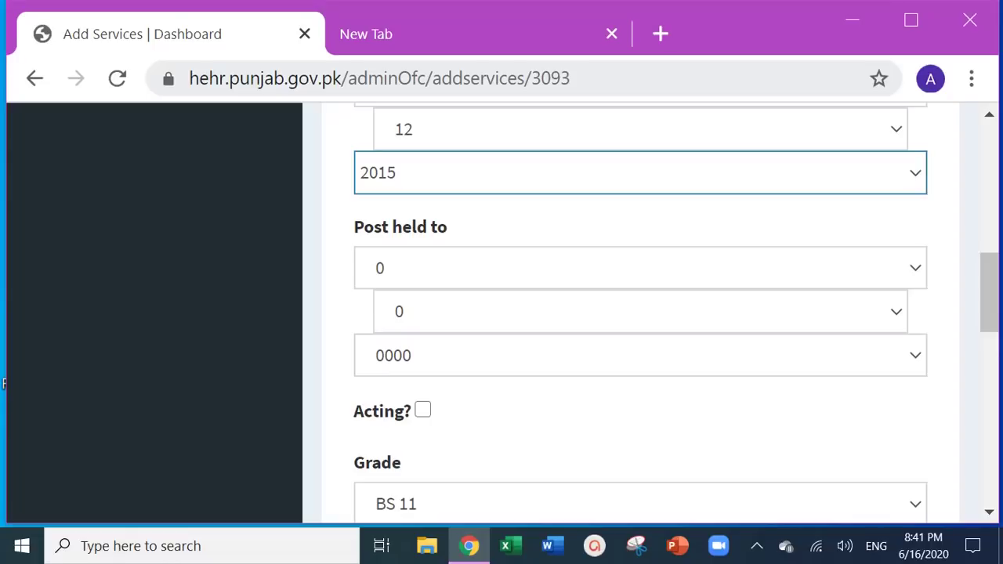
left_click(880, 126)
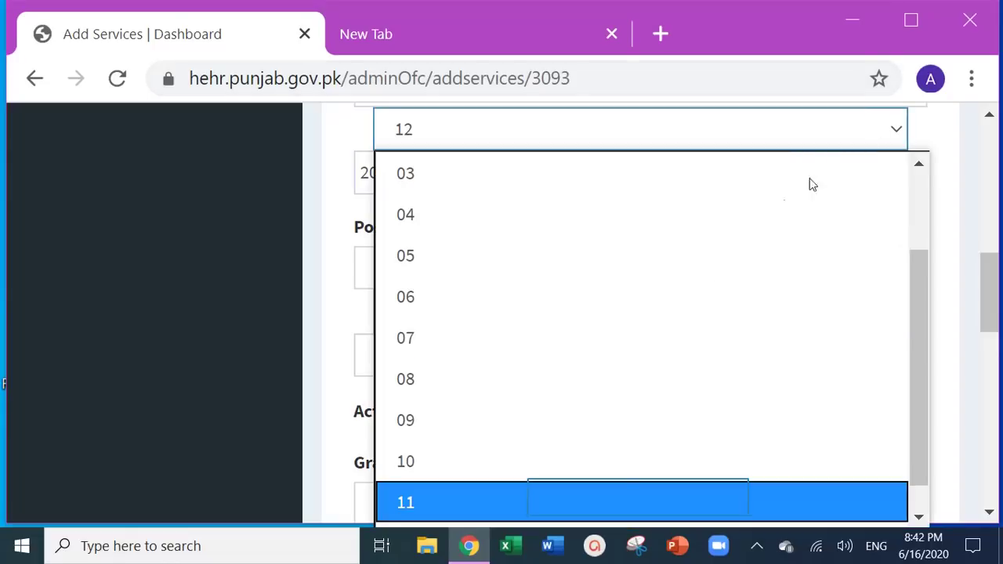
left_click(631, 495)
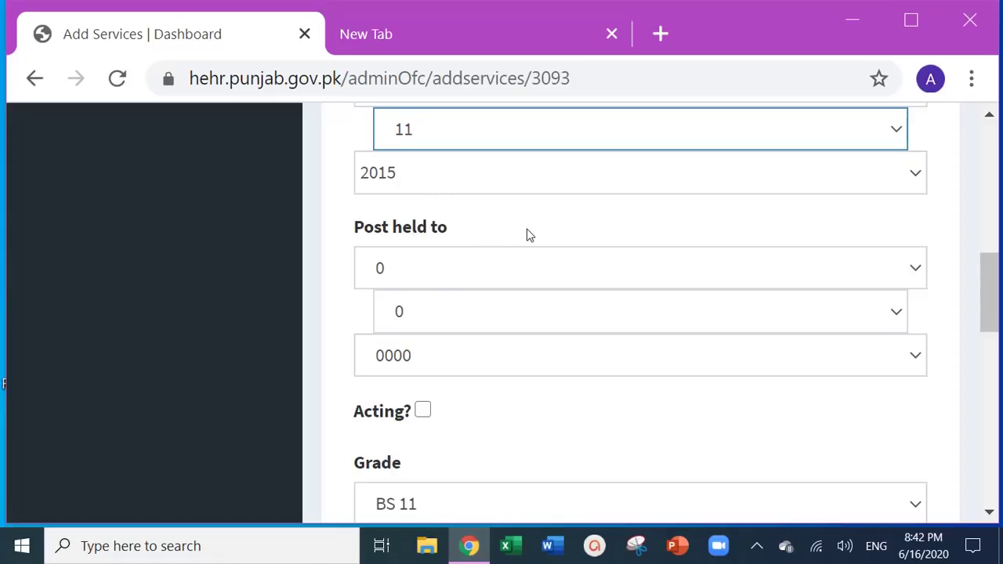
Set the Post held to date to day 31, month 12, year 2015.
left_click(915, 274)
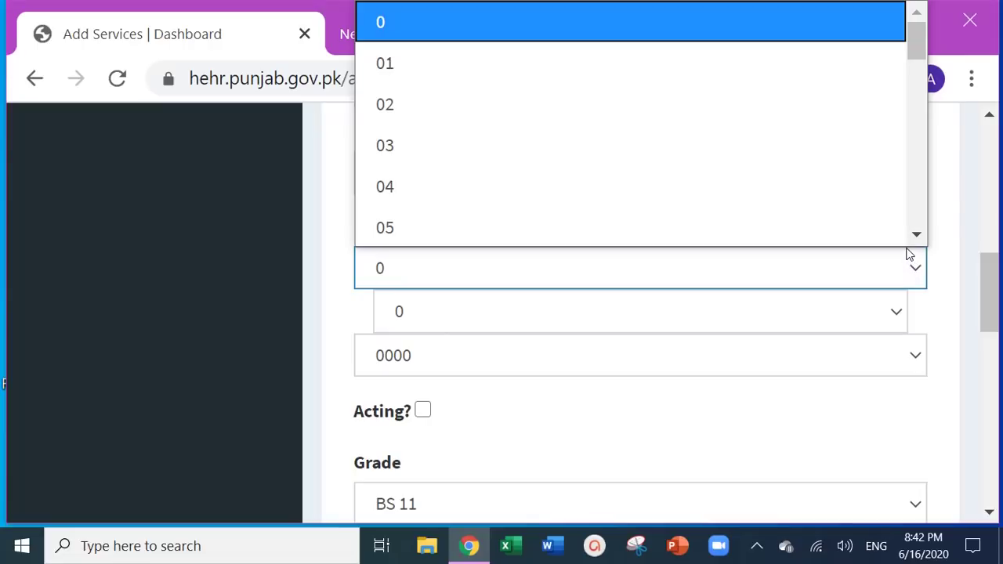
scroll(916, 235, "down", 2)
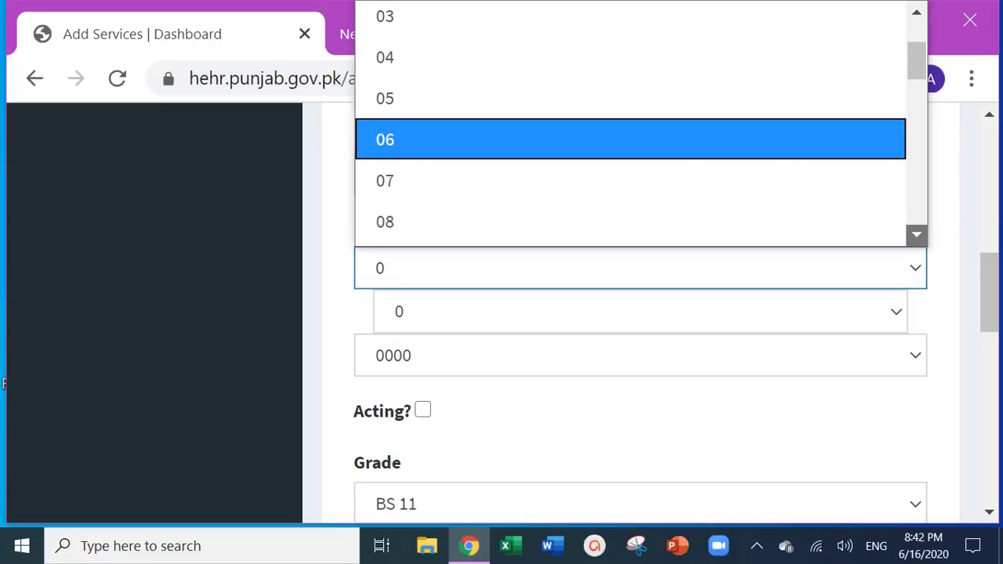
scroll(901, 235, "down", 5)
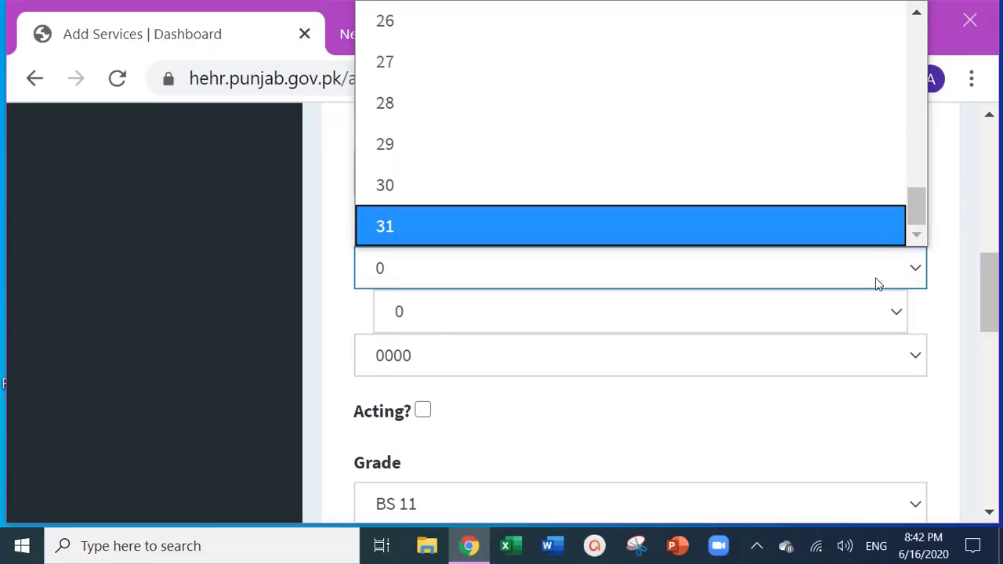
left_click(896, 315)
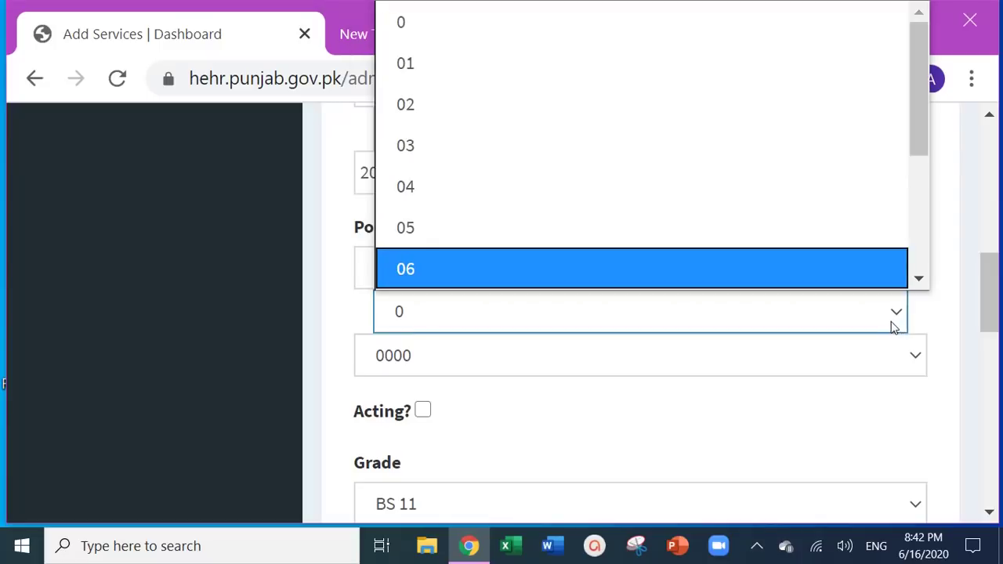
left_click(917, 256)
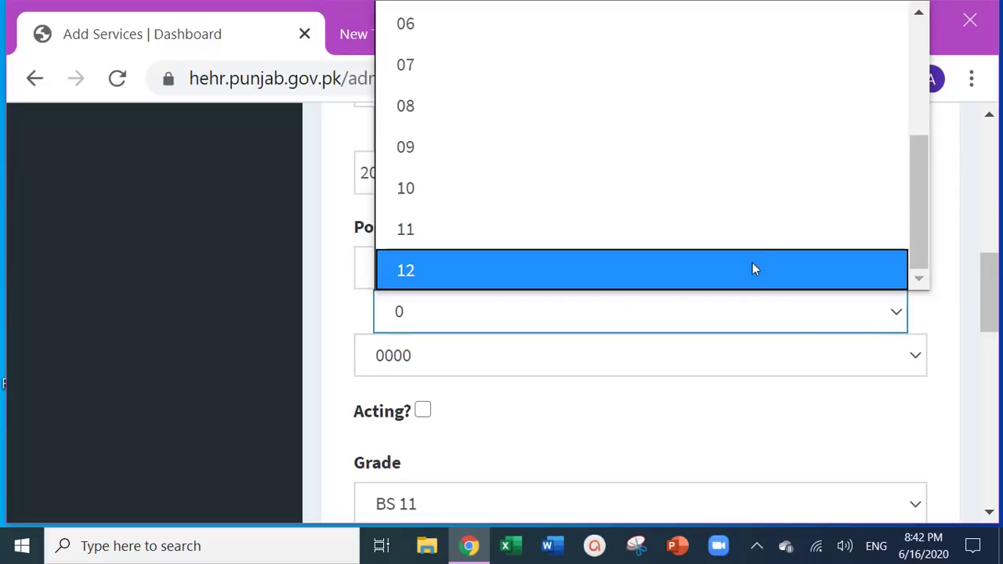
left_click(752, 269)
left_click(912, 370)
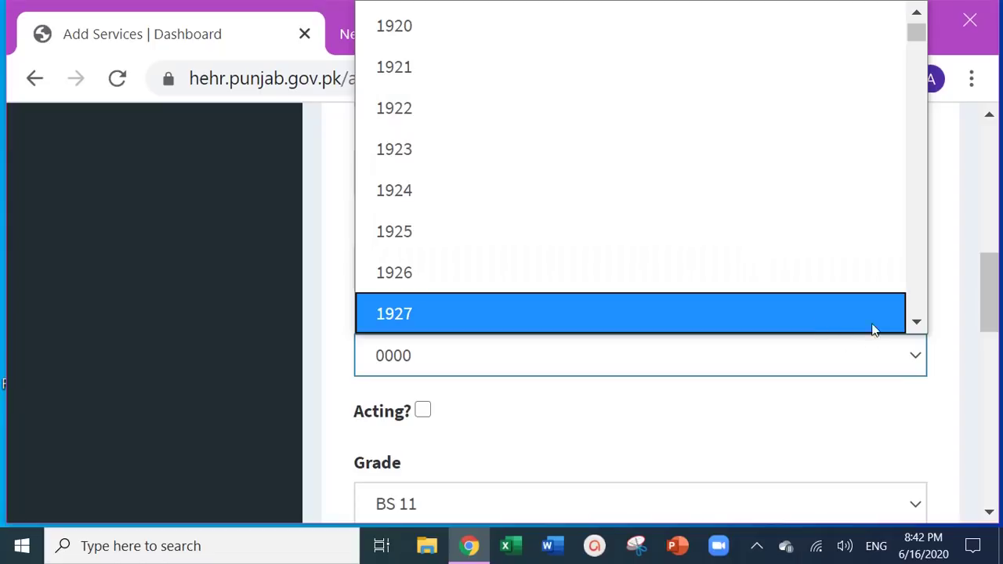
type("2015")
left_click(823, 315)
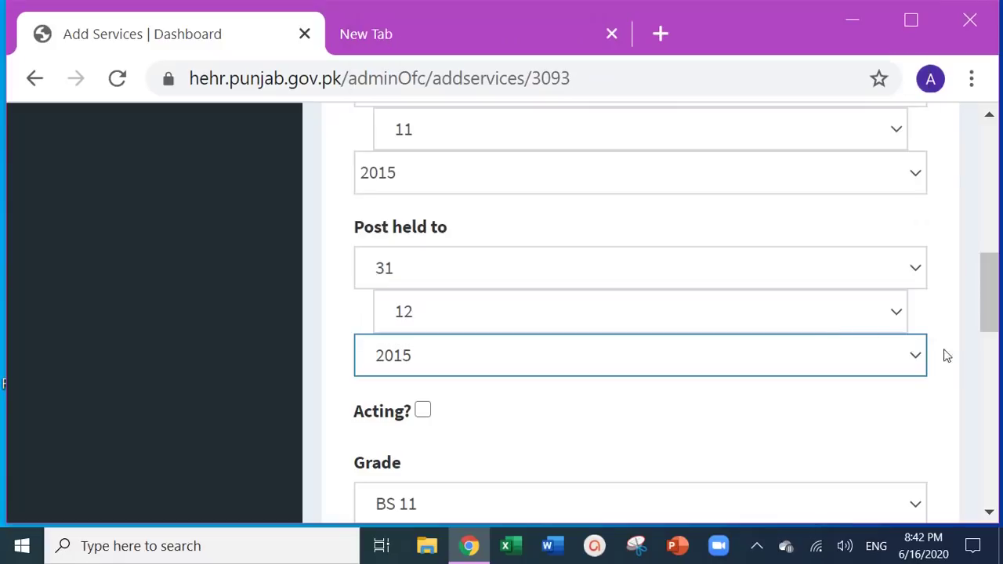
Set the Grade of the service record to BS 17.
left_click_drag(989, 314, 986, 363)
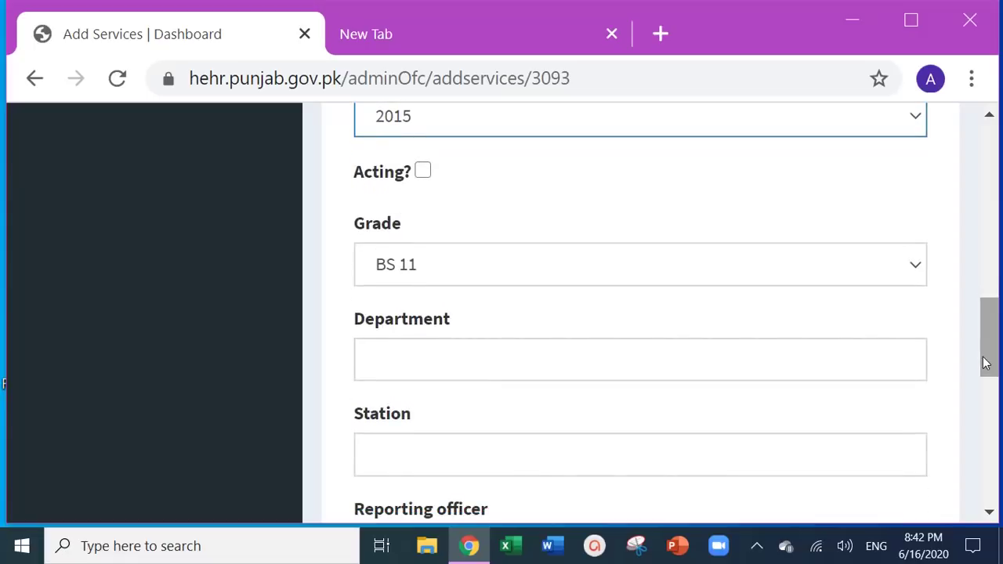
left_click(895, 284)
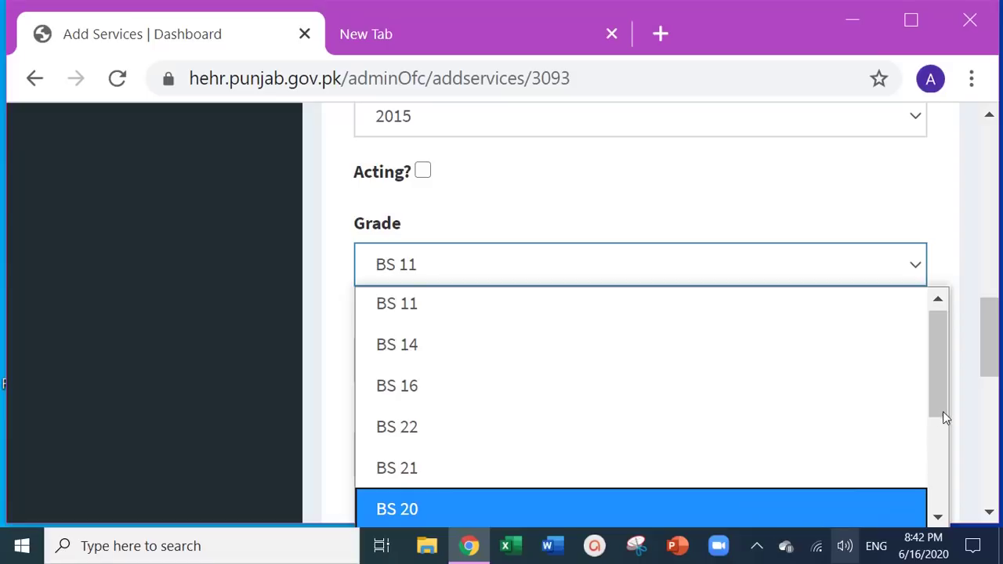
left_click_drag(942, 408, 895, 442)
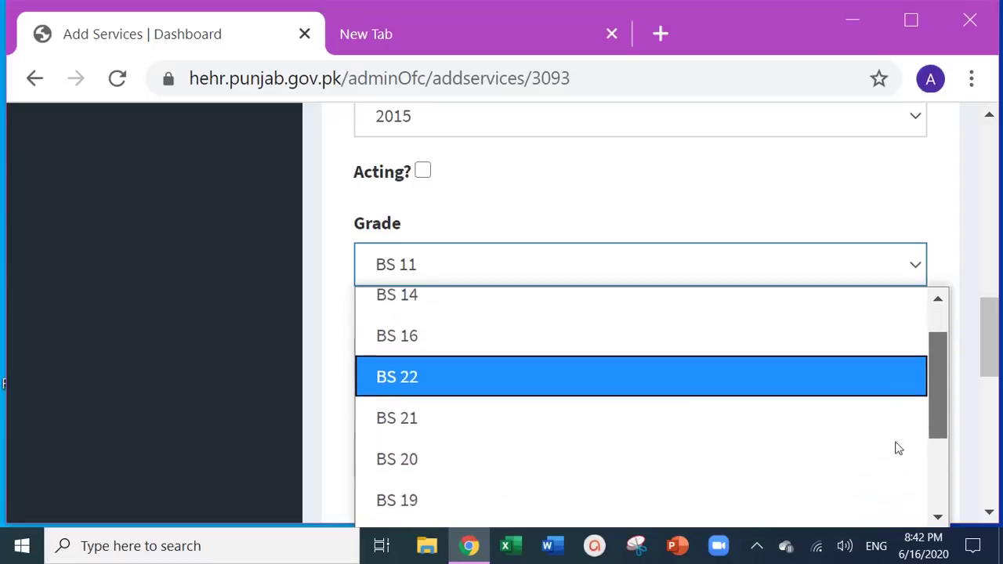
scroll(898, 449, "down", 2)
left_click(636, 430)
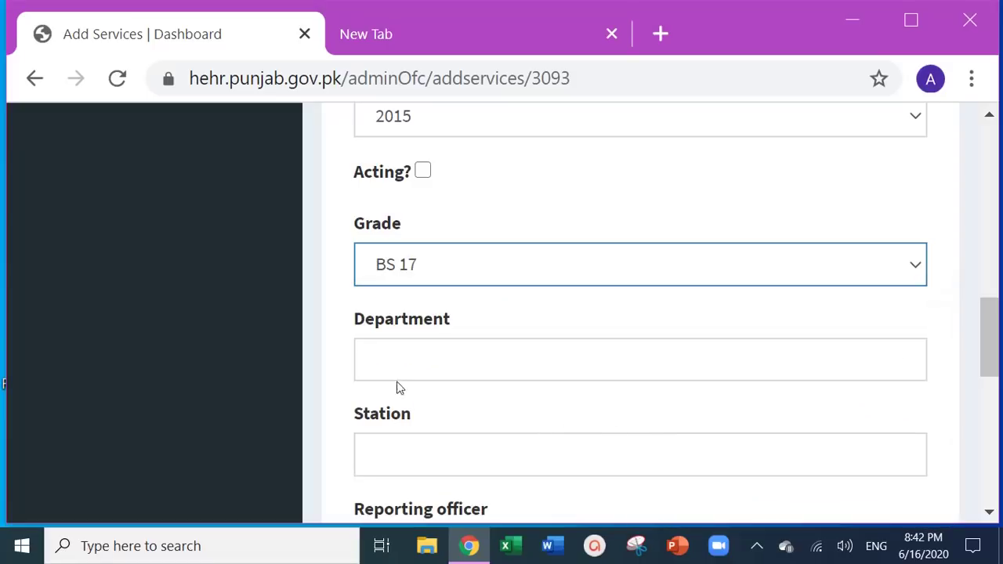
Enter HIGHER EDUCATION DEPARTMENT as the Department and GOVT GIRLS DEGREE COLLEGE 215 RB FSD as the Station.
left_click(408, 360)
left_click(448, 409)
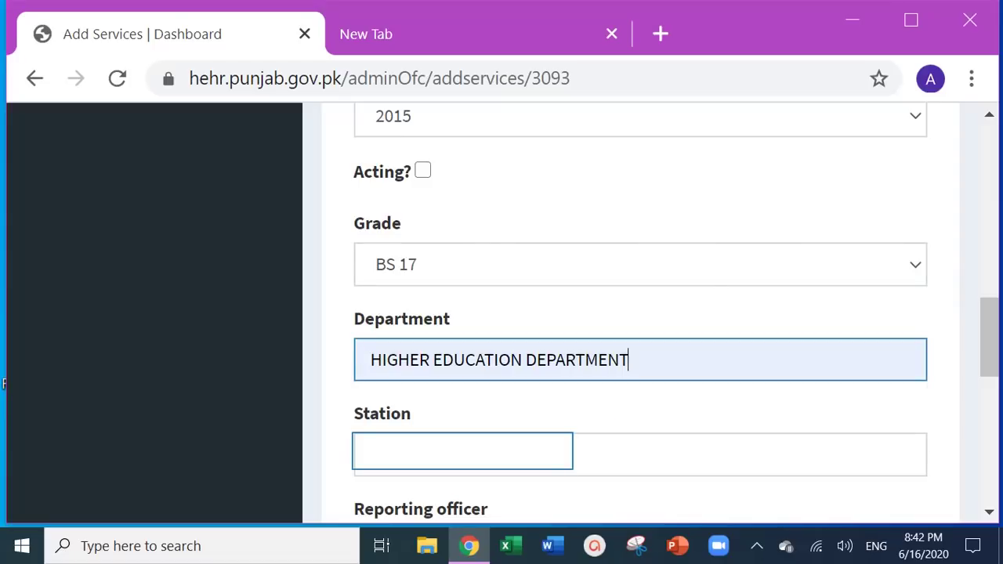
left_click(463, 454)
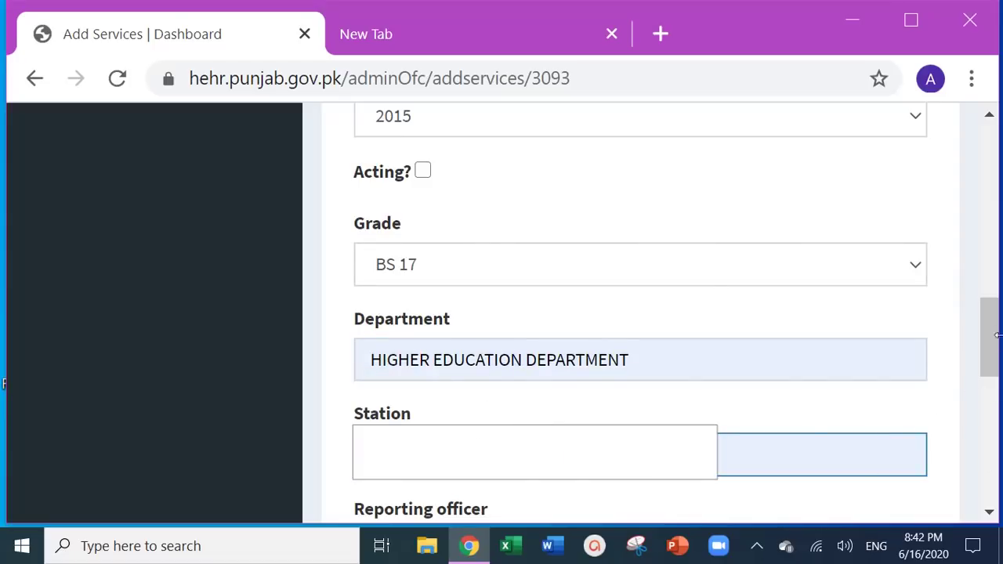
type("GOVT GIRLS DEGREE COLLEGE 215 RB FSD")
Examine the Reporting officer rating options and the remaining fields down to ACRs Attachments, switching Narrative Display on and back off.
left_click_drag(993, 315, 994, 378)
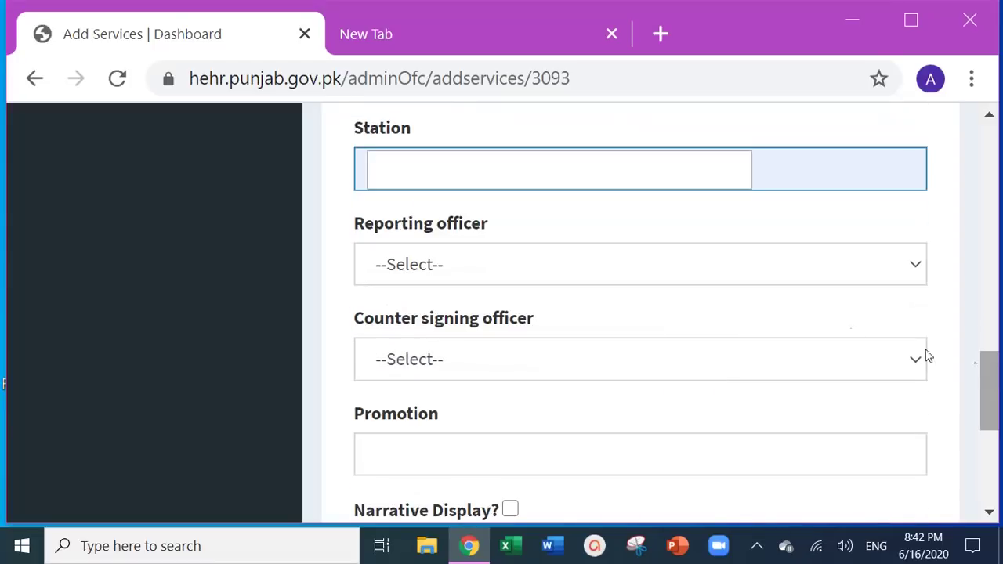
left_click(531, 278)
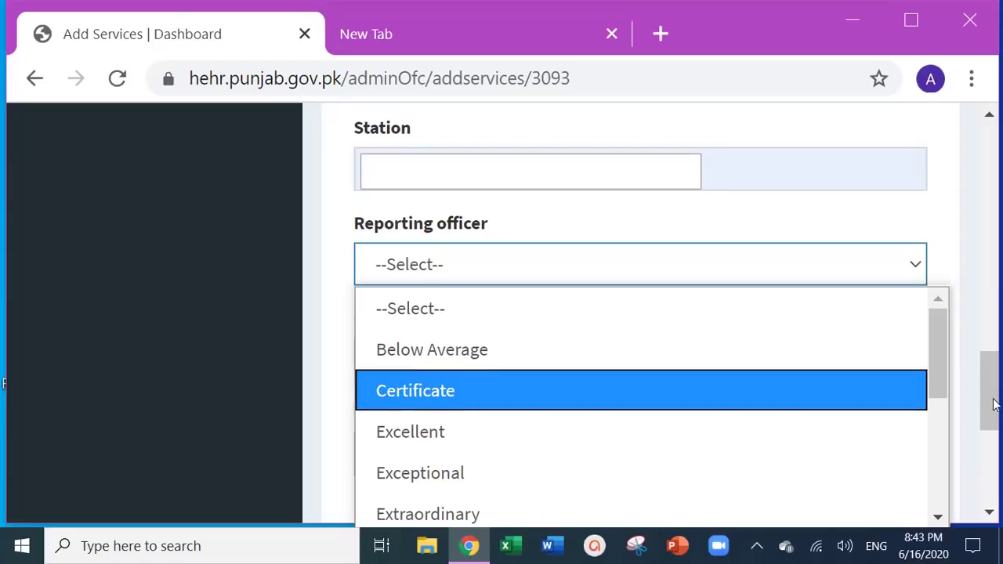
left_click_drag(996, 405, 996, 445)
scroll(996, 446, "down", 1)
scroll(996, 446, "down", 1)
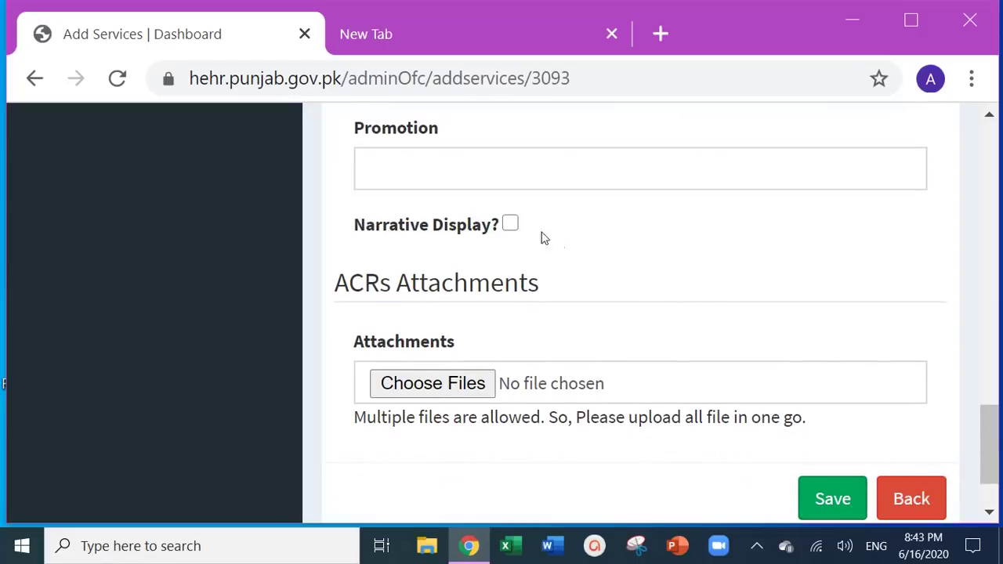
left_click(511, 225)
left_click(510, 225)
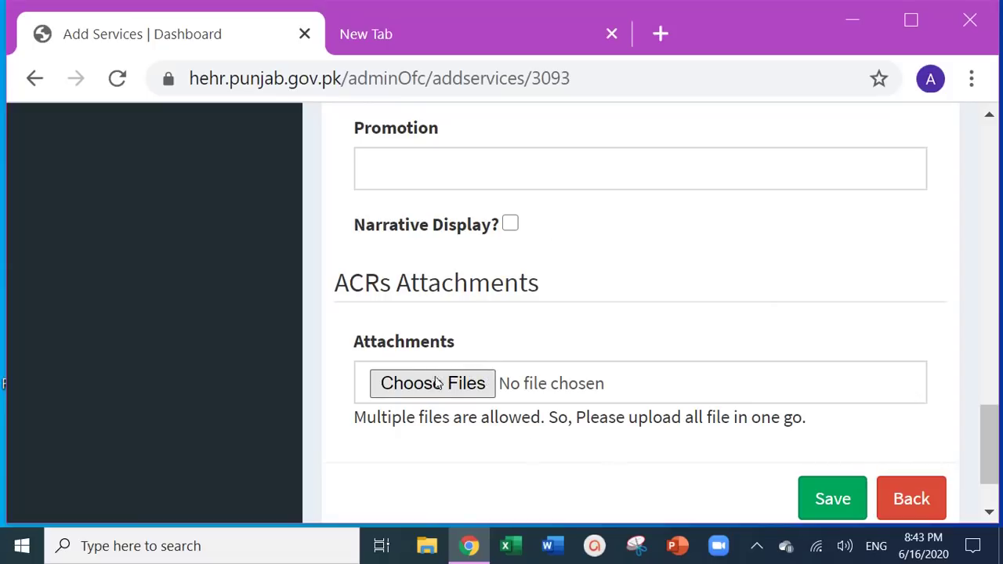
Mark the post in the service record as Acting.
left_click_drag(990, 463, 989, 337)
scroll(443, 329, "up", 1)
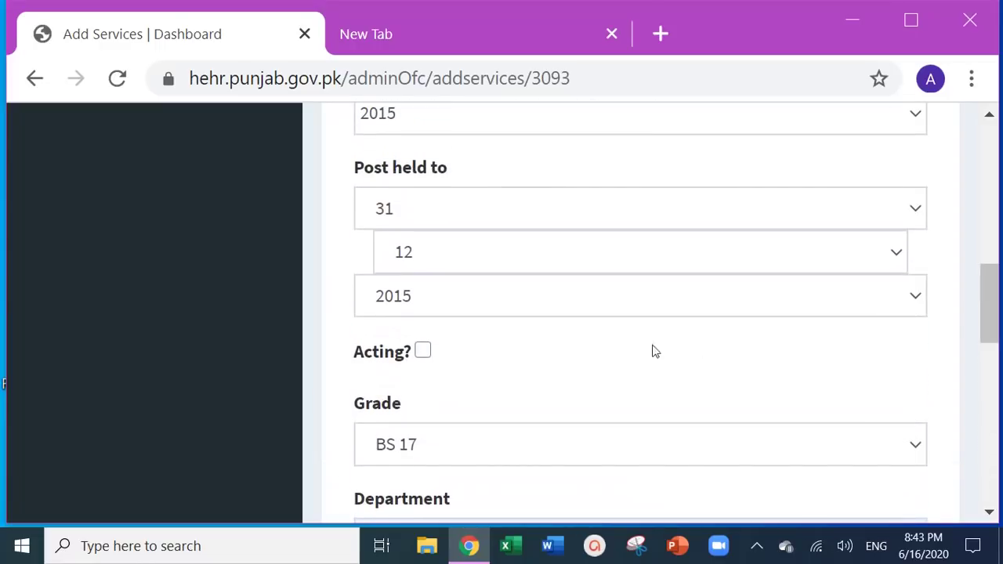
left_click(423, 352)
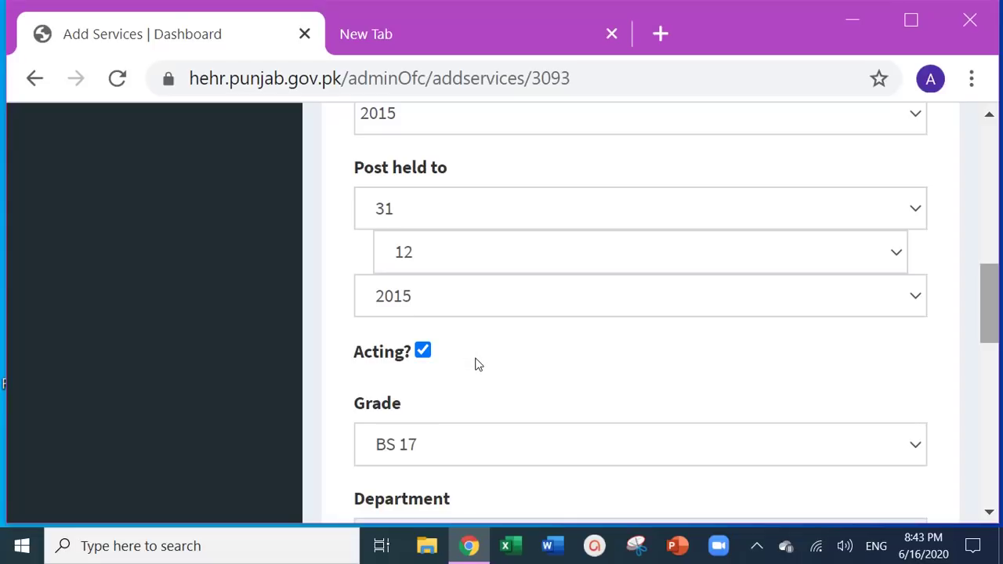
Enable Narrative Display with Post Category Teaching and Province Punjab, and save the service record.
left_click_drag(996, 278, 965, 425)
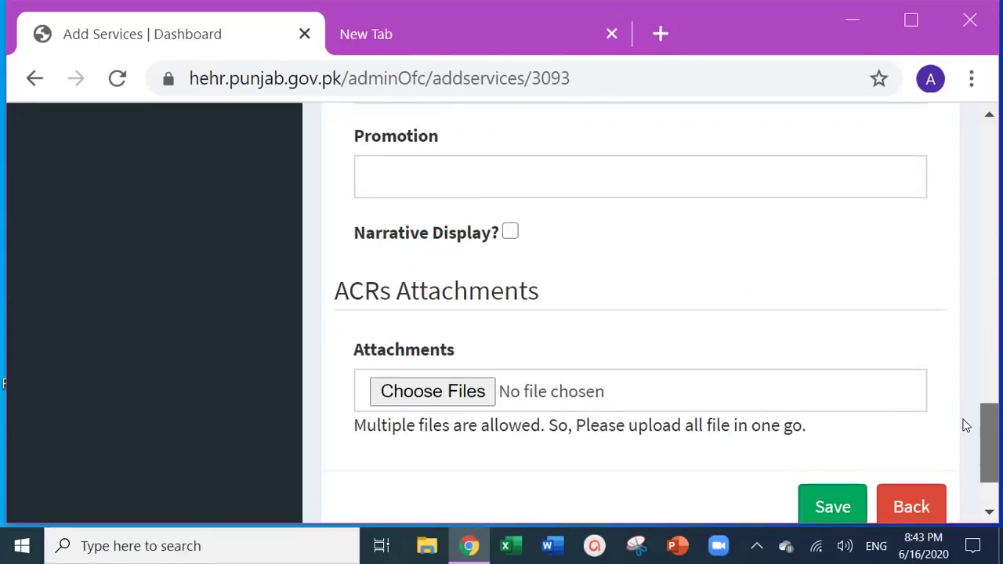
left_click(511, 234)
left_click(537, 321)
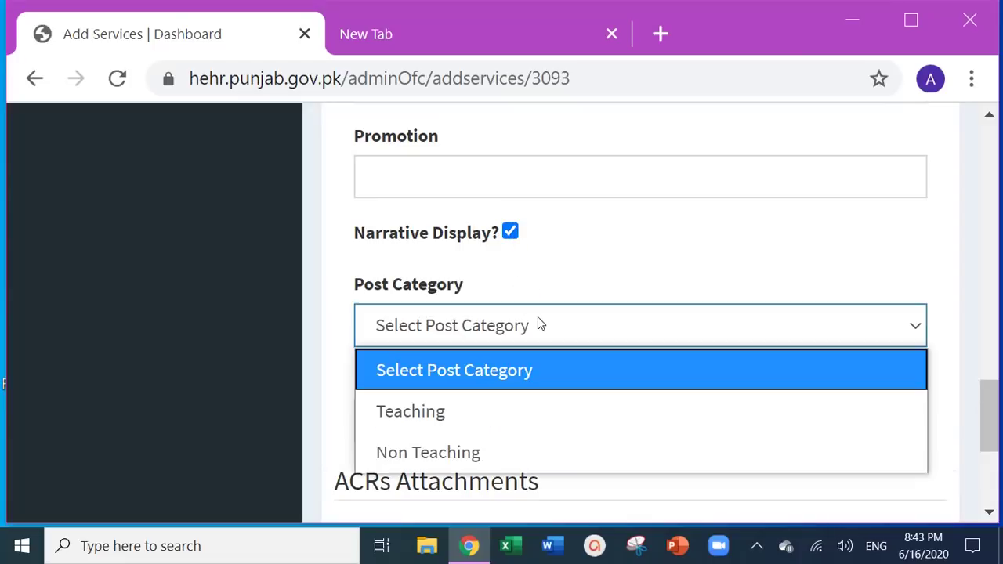
left_click(526, 402)
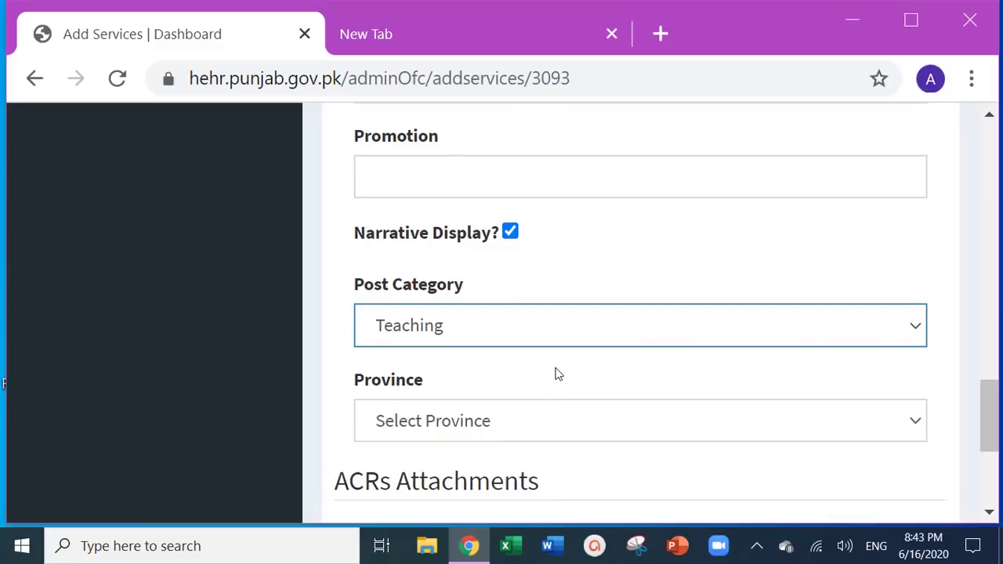
left_click(619, 435)
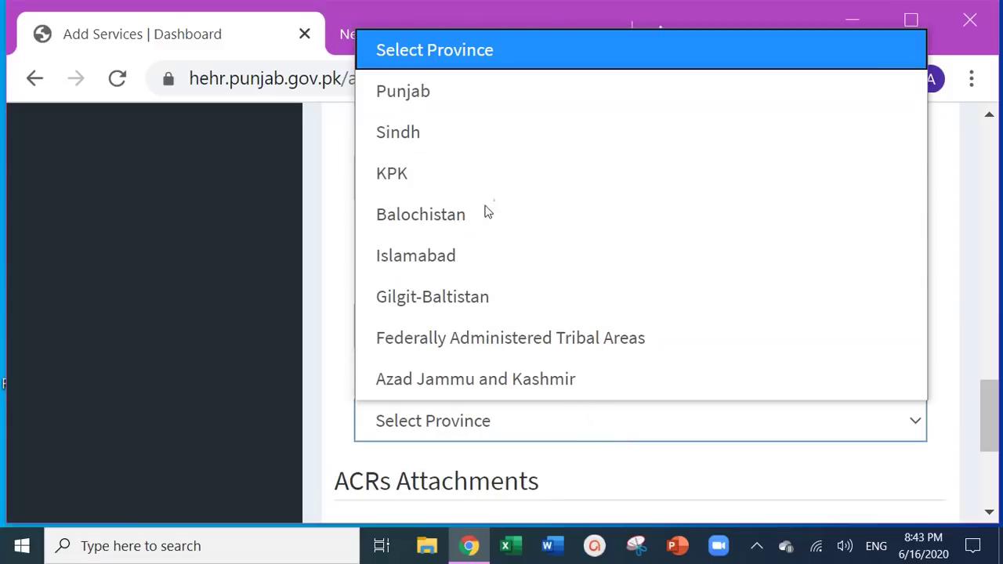
left_click(503, 106)
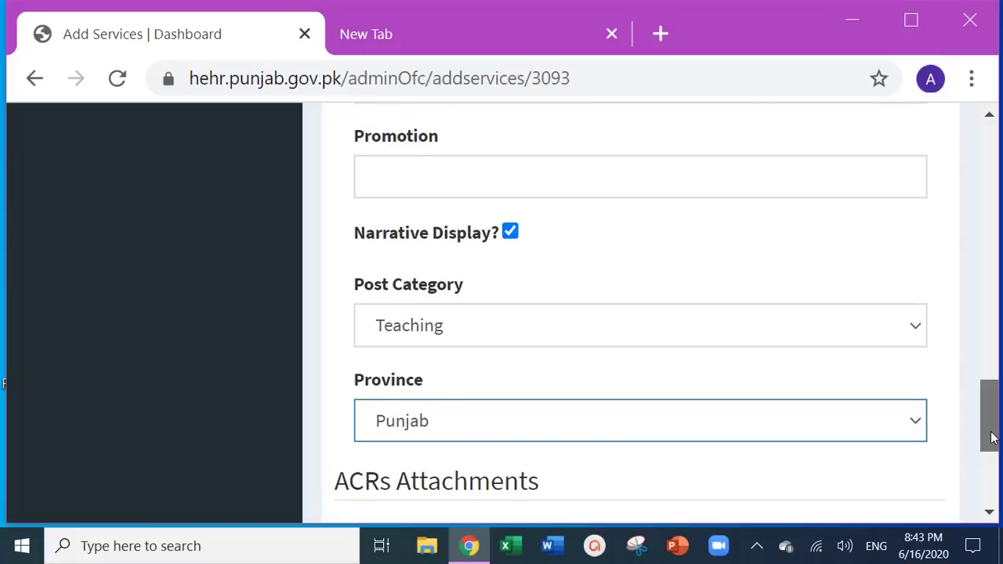
key("Return")
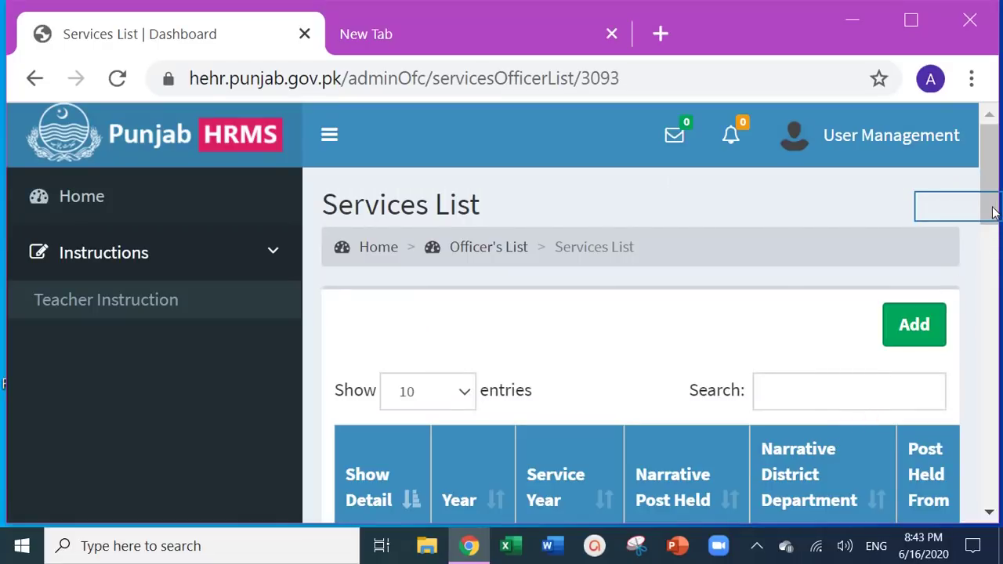
Start another service record for the officer and set its Year to 2016 and Service Year to 2.
left_click_drag(904, 227, 901, 229)
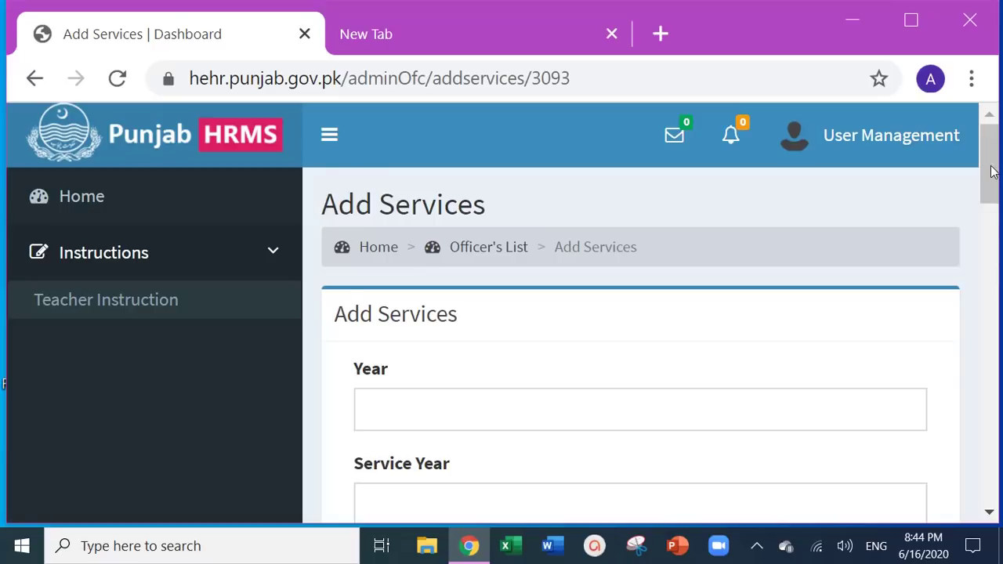
scroll(988, 169, "down", 2)
left_click(625, 256)
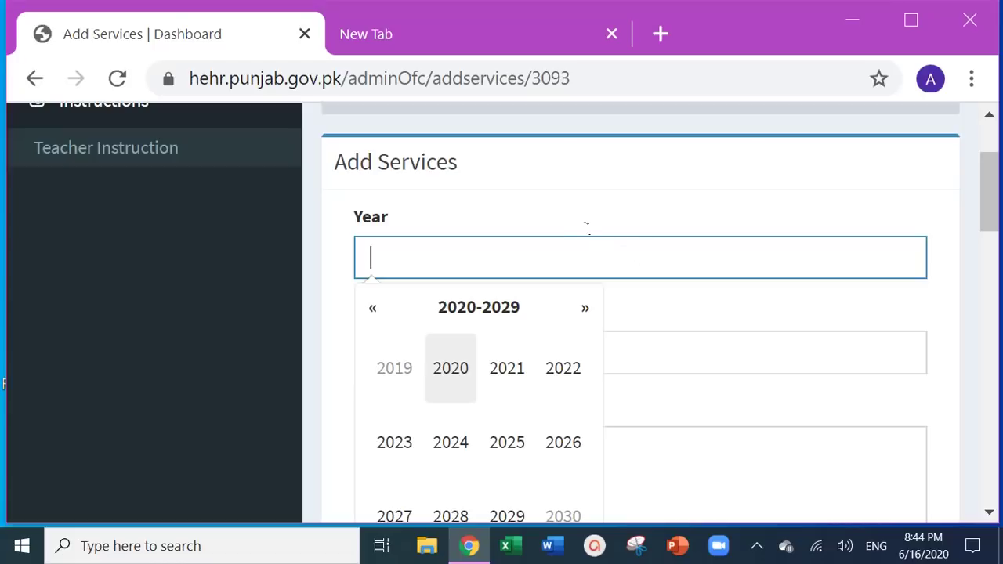
type("2016")
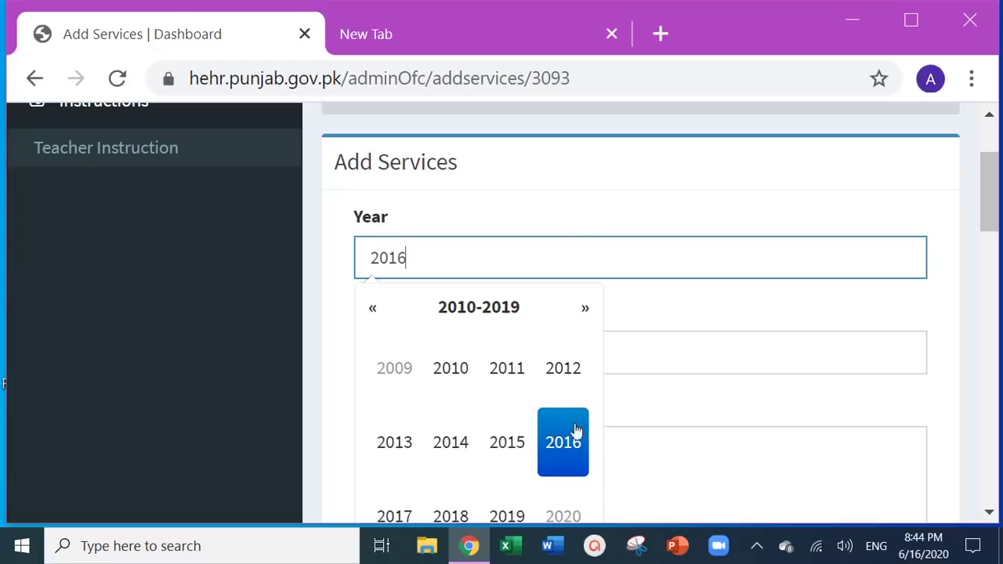
left_click(551, 447)
key("Tab")
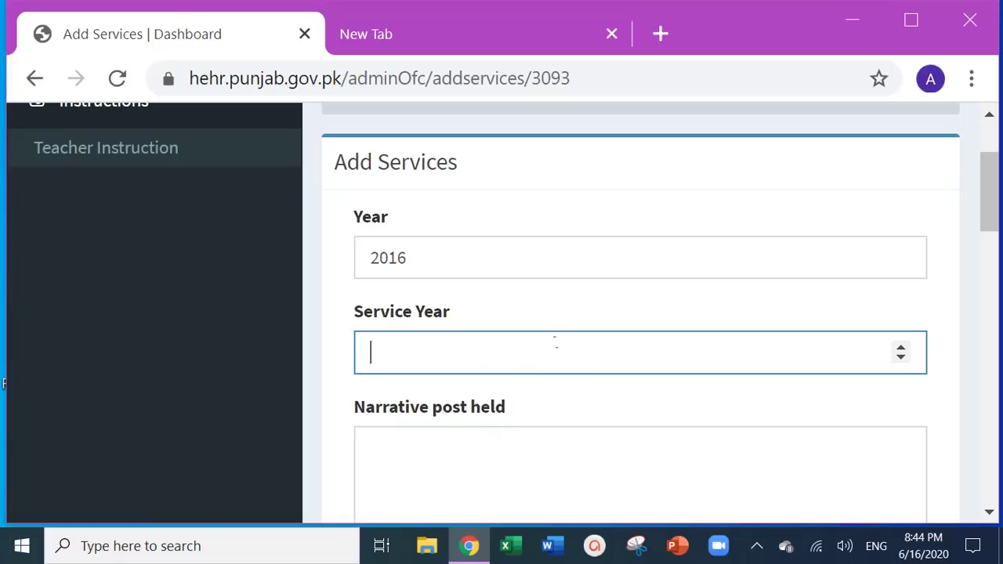
type("2")
Enter Lecturer as the Narrative post held in the service record.
scroll(995, 204, "down", 3)
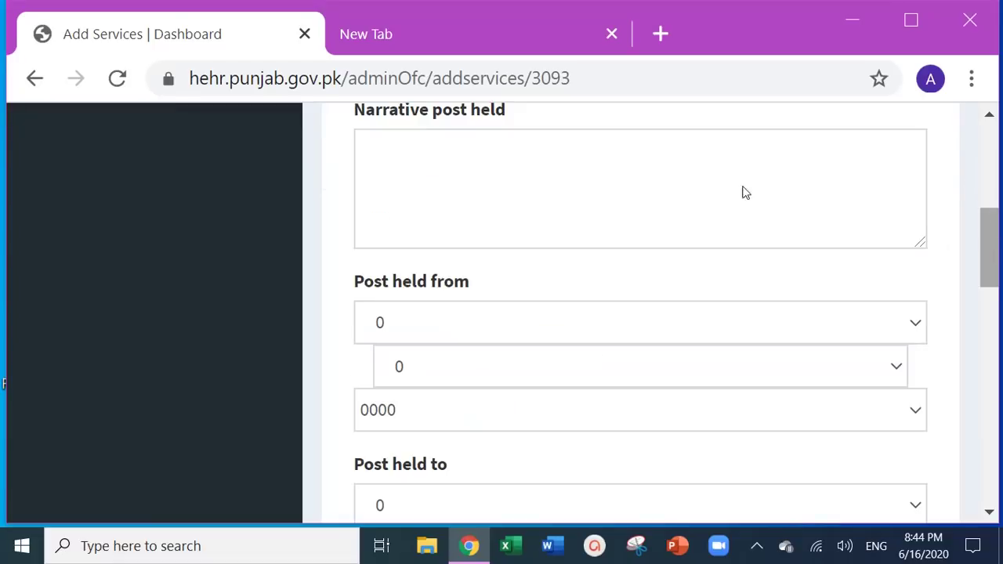
left_click(711, 182)
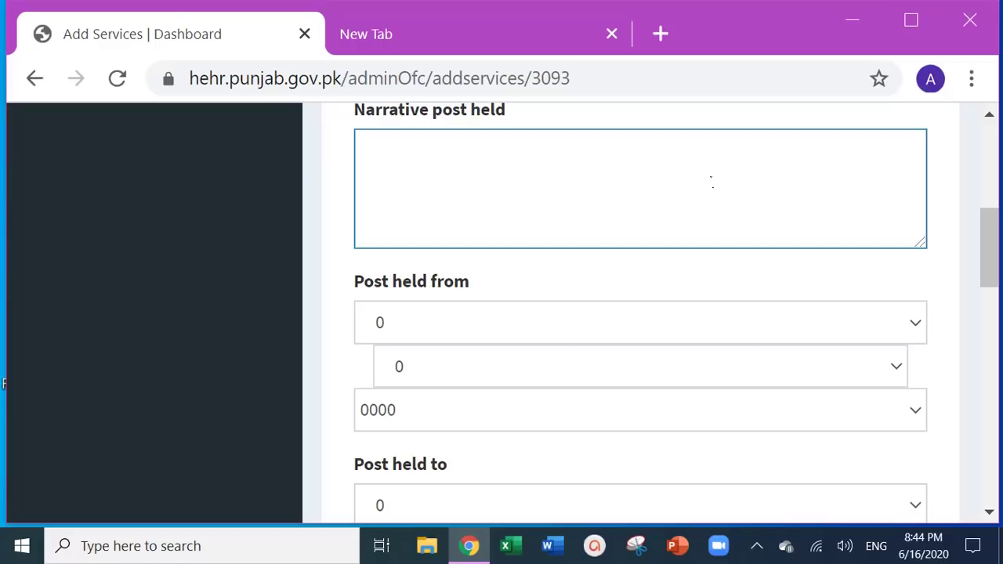
type("Lecturer")
Set the Post held from date to day 01, month 01, year 2016.
left_click(712, 336)
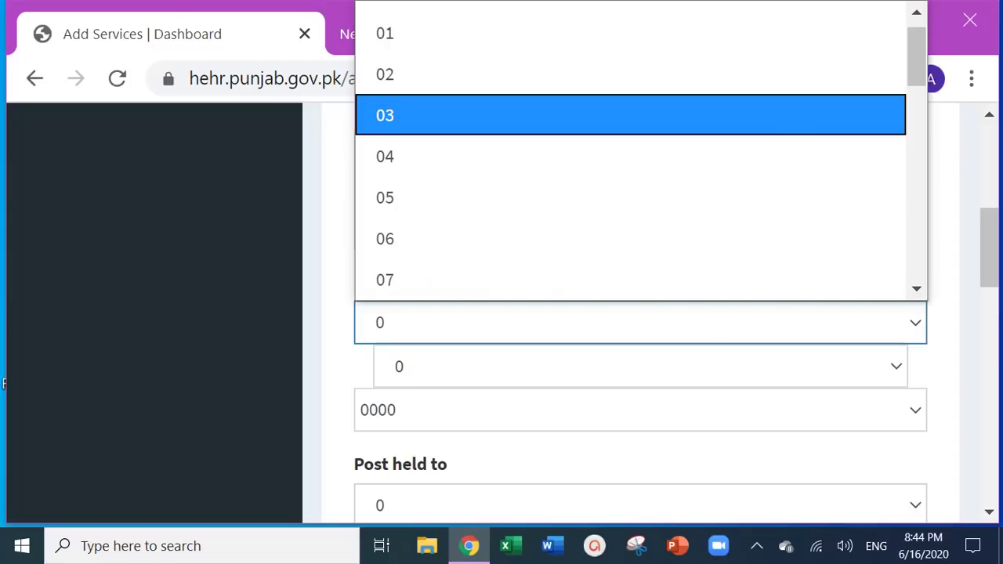
left_click(561, 49)
left_click(874, 381)
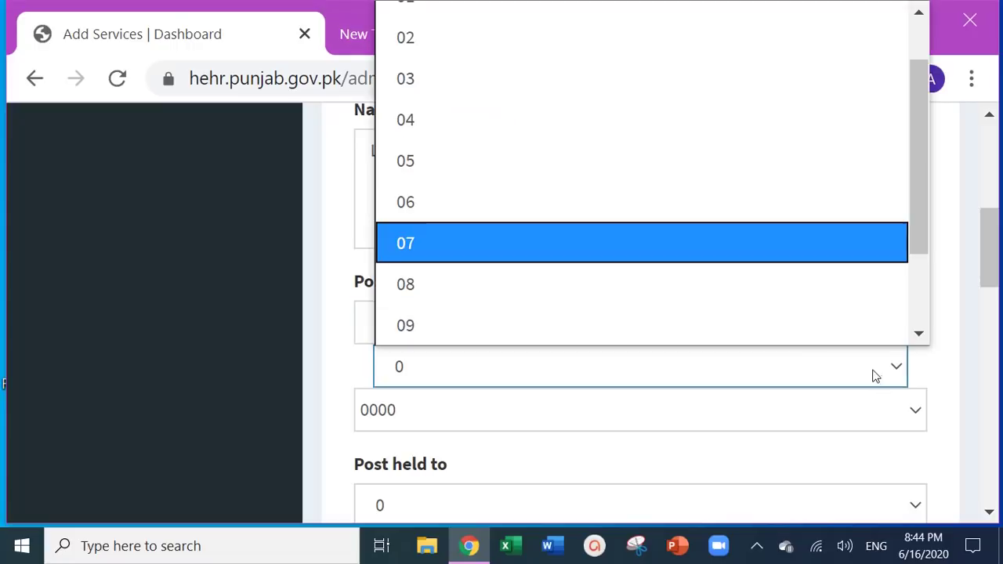
left_click(647, 15)
left_click(557, 427)
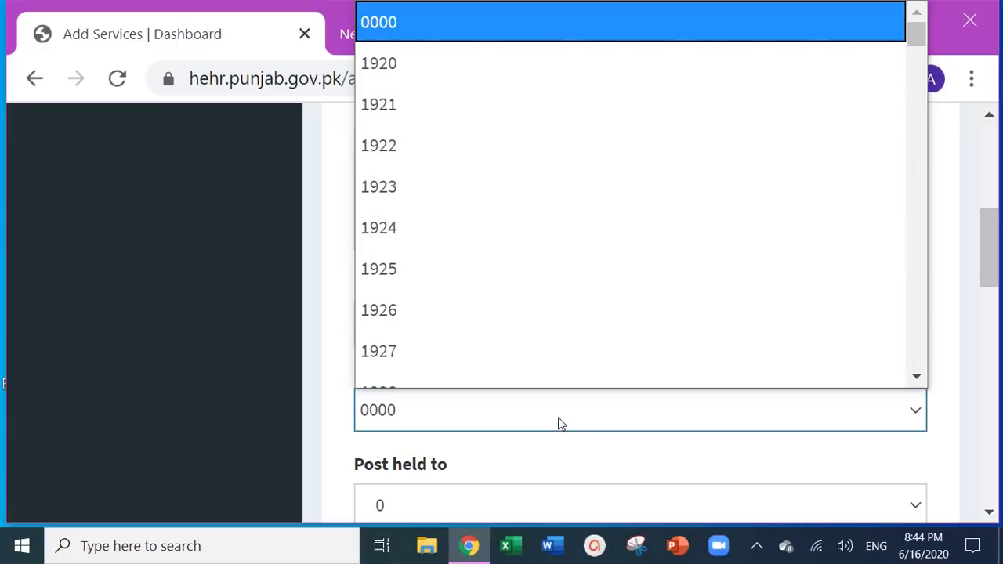
type("2016")
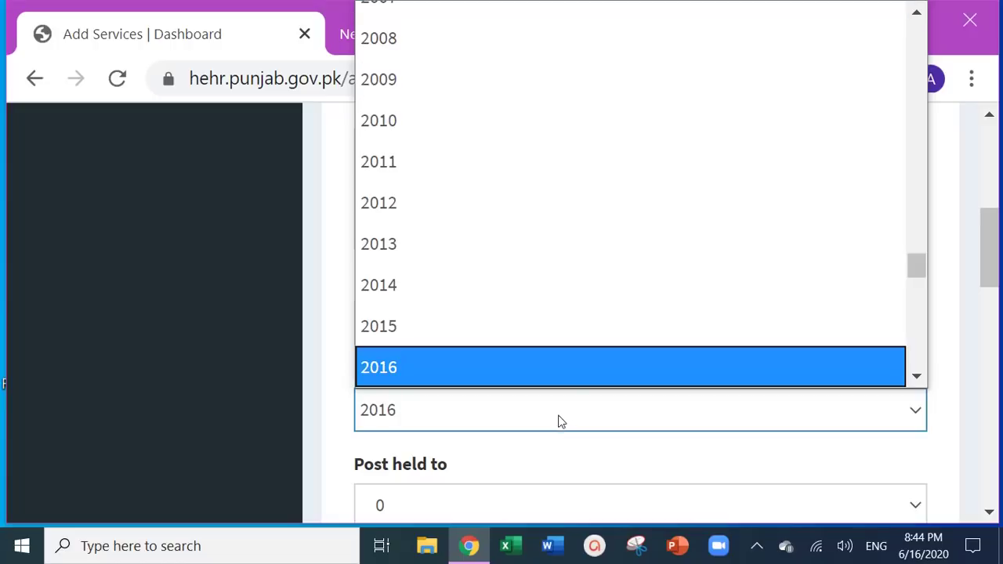
left_click(505, 450)
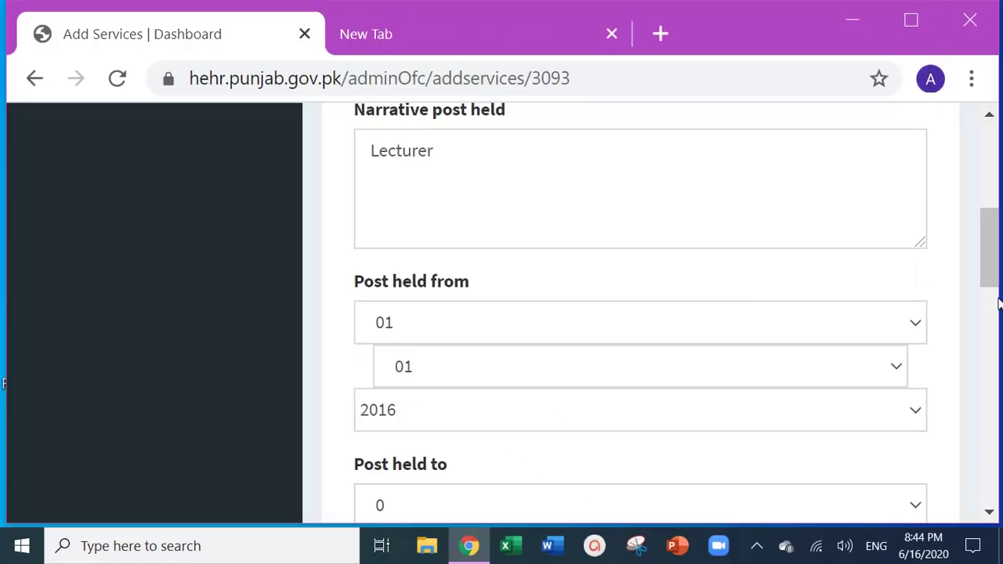
Set the Post held to date to day 31, month 12, year 2016.
left_click_drag(989, 284, 987, 280)
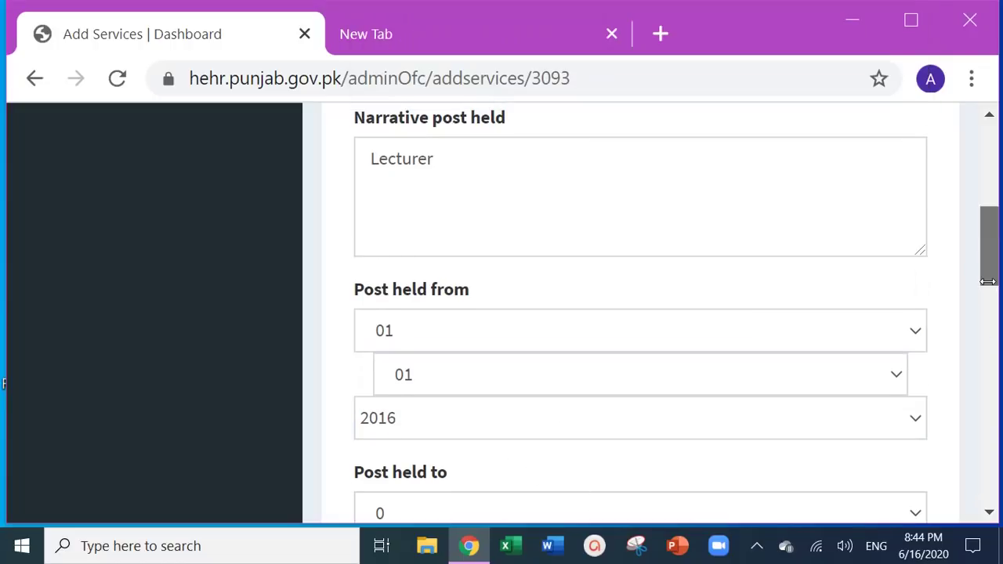
scroll(567, 255, "down", 3)
left_click(567, 249)
type("30")
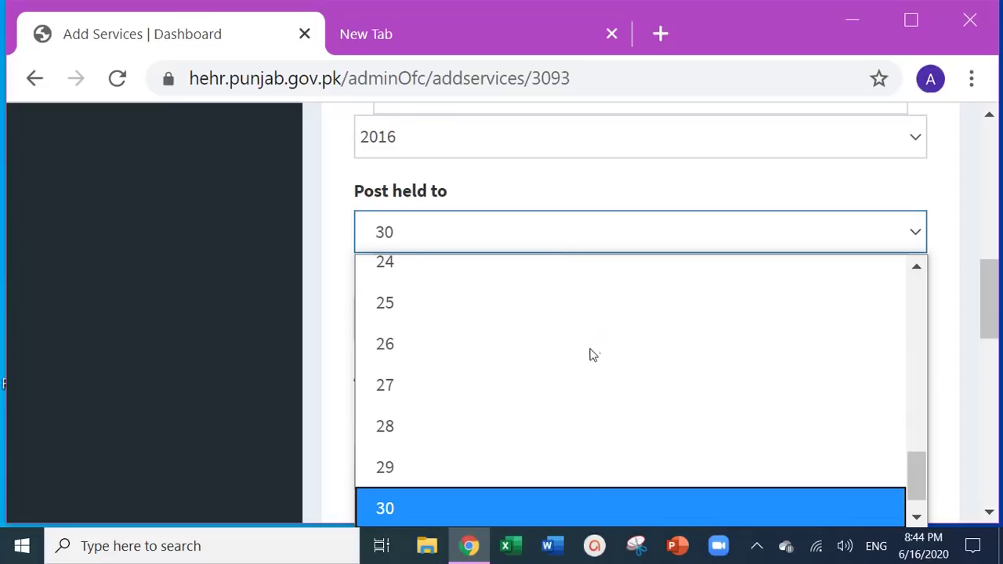
key("Down")
key("Return")
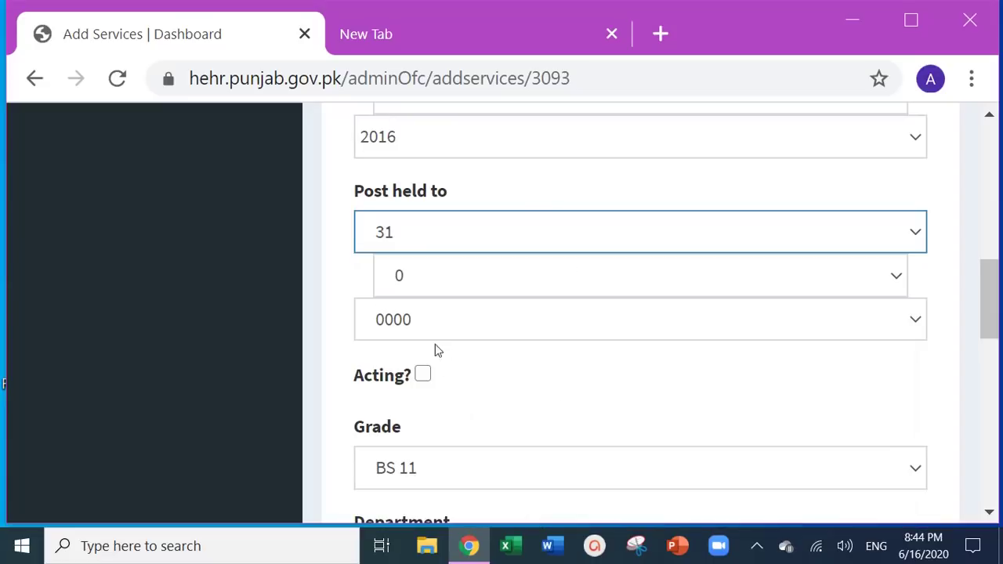
left_click(415, 286)
type("12")
key("Return")
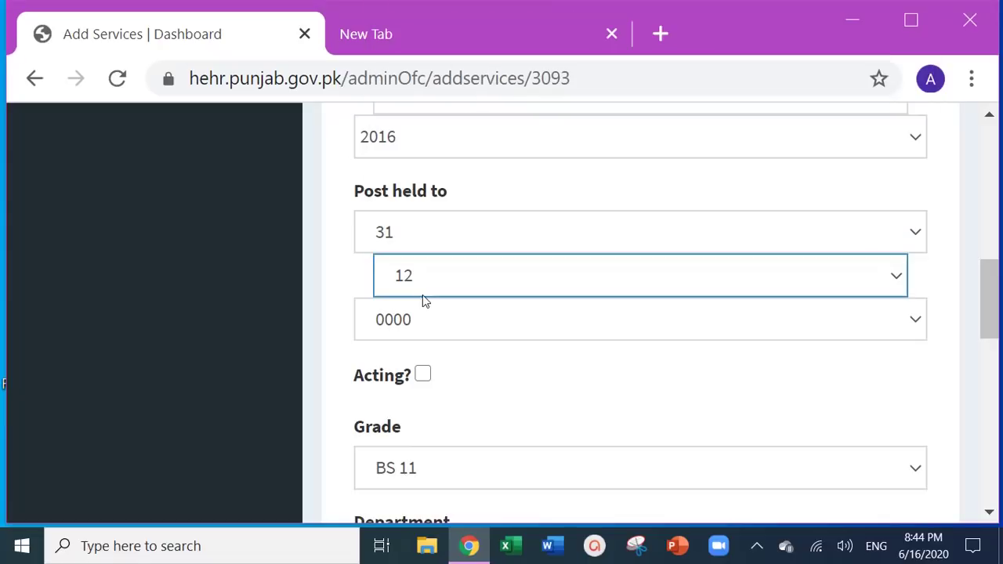
left_click(436, 333)
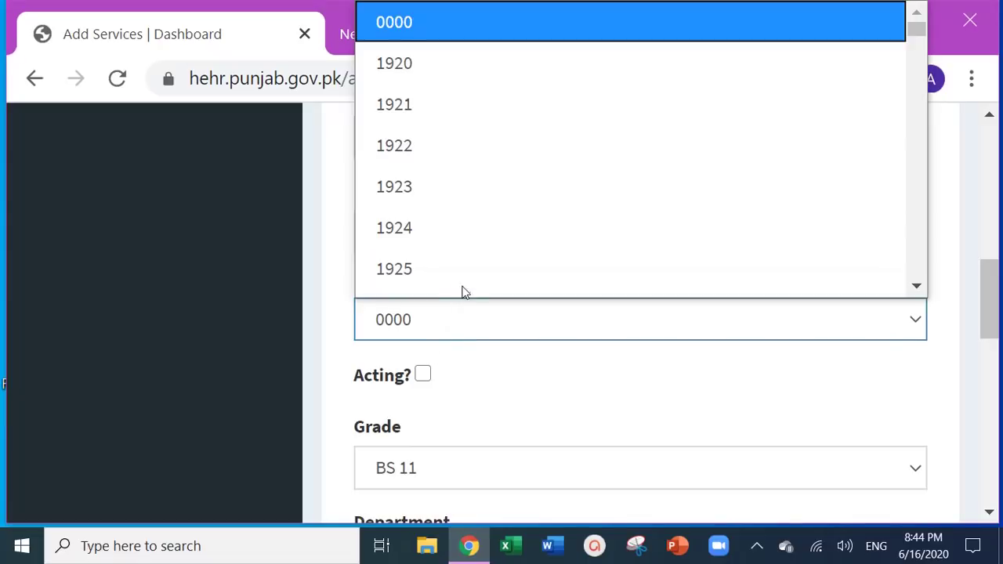
type("2016")
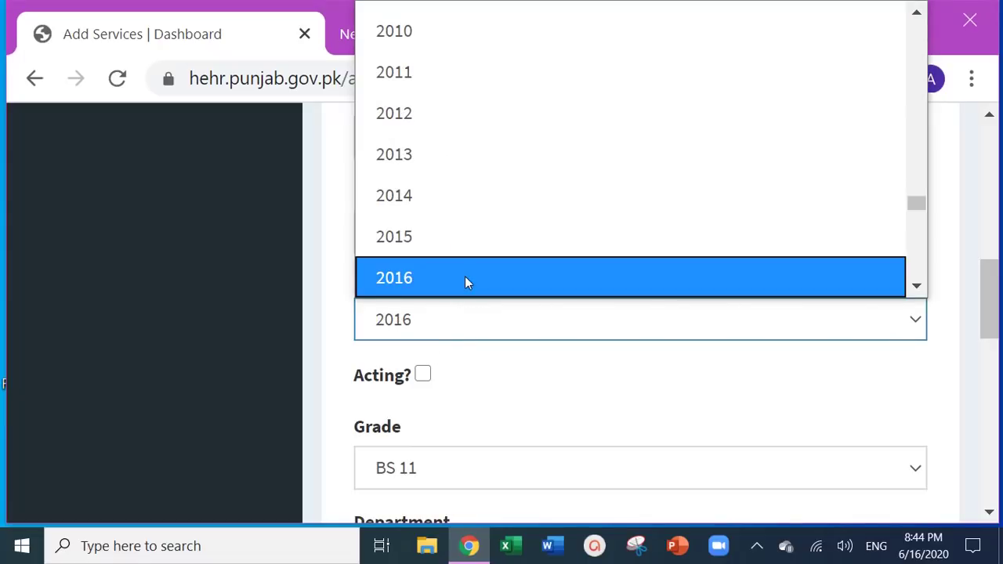
Mark the post as Acting and set its Grade to BS 17.
left_click(424, 380)
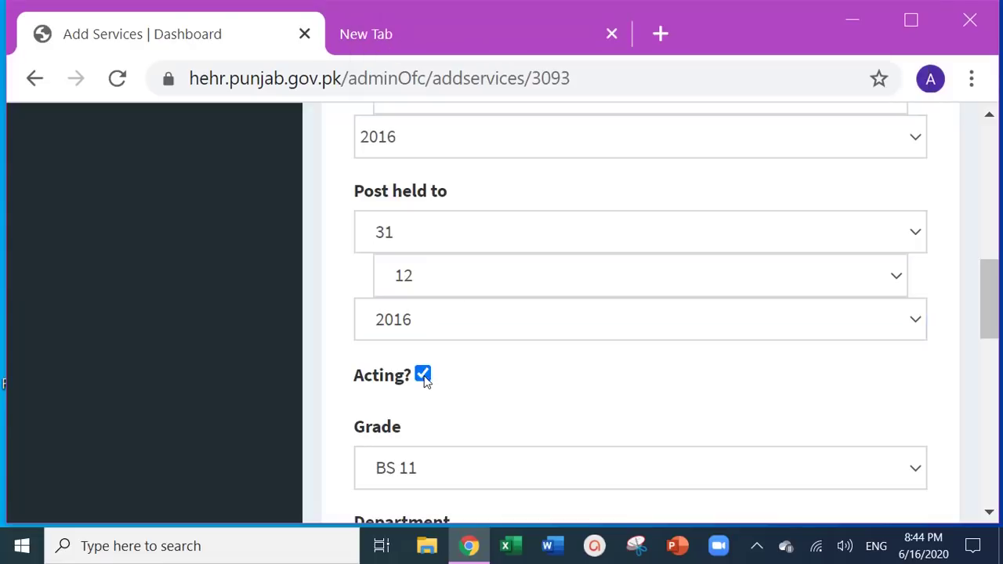
scroll(991, 310, "down", 3)
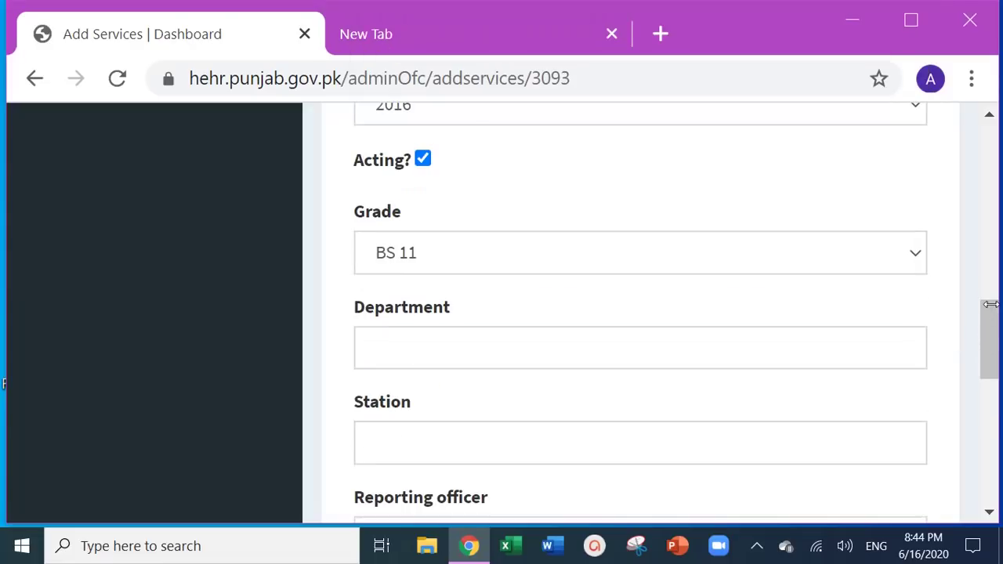
key("1")
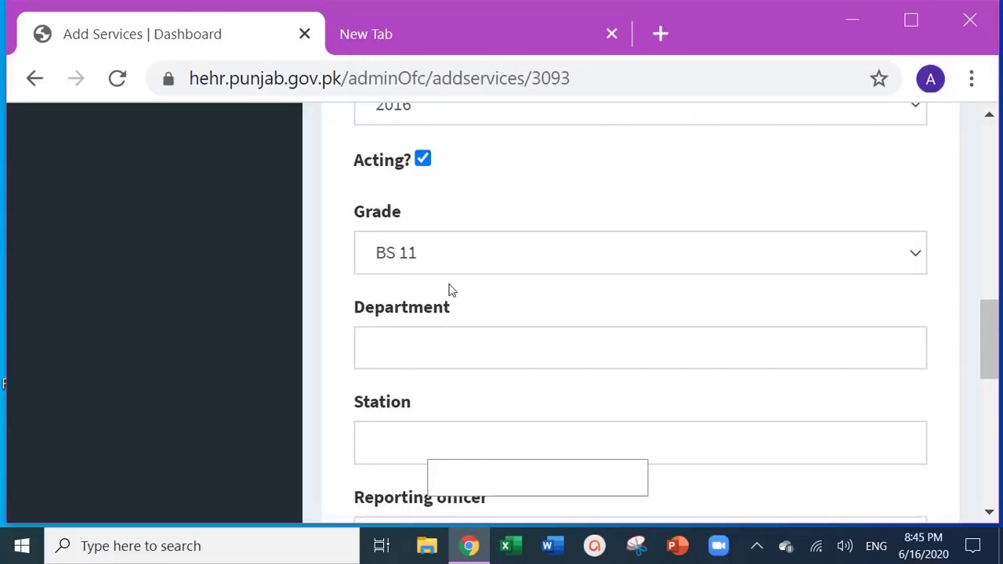
key("7")
key("alt+Down")
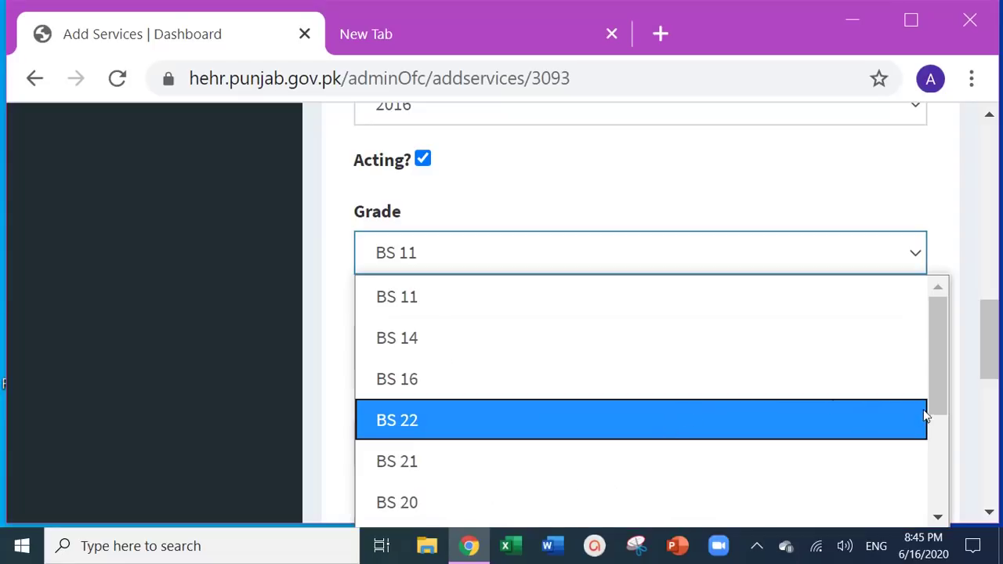
scroll(944, 405, "down", 2)
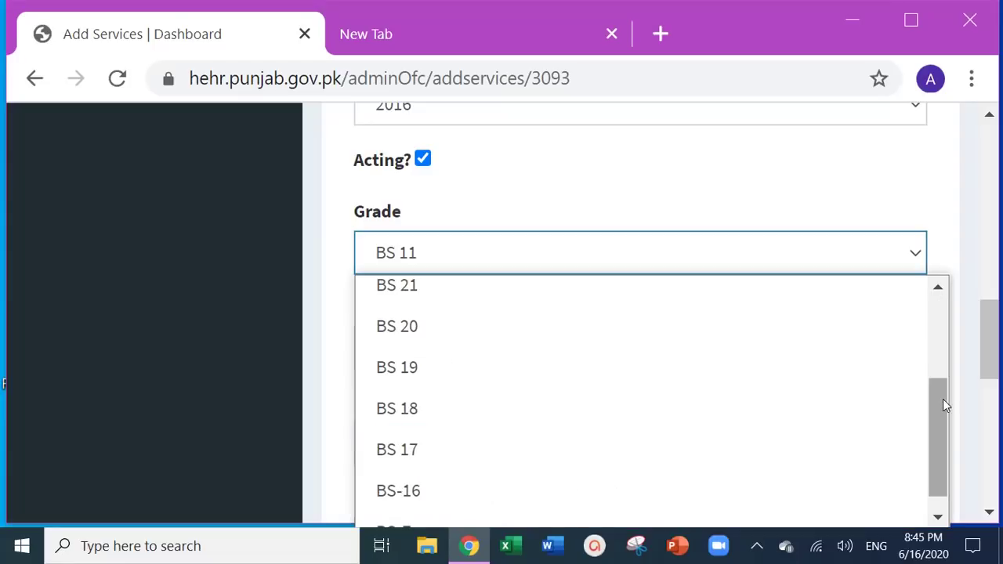
left_click(892, 449)
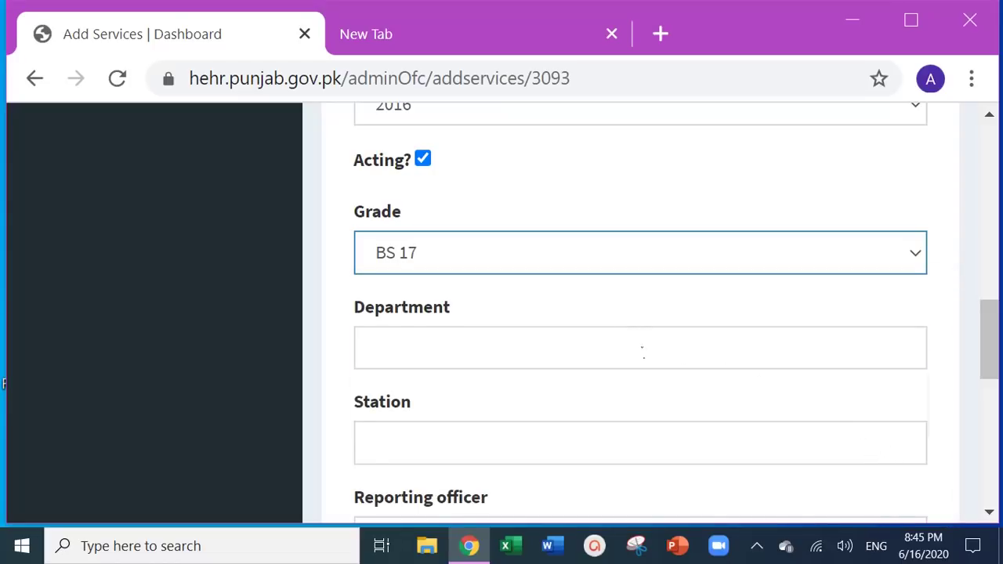
Enter HIGHER EDUCATION DEPARTMENT as the Department and GOVT GIRLS DEGREE COLLEGE 215 RB FSD as the Station.
left_click(640, 350)
key("Down")
left_click(635, 394)
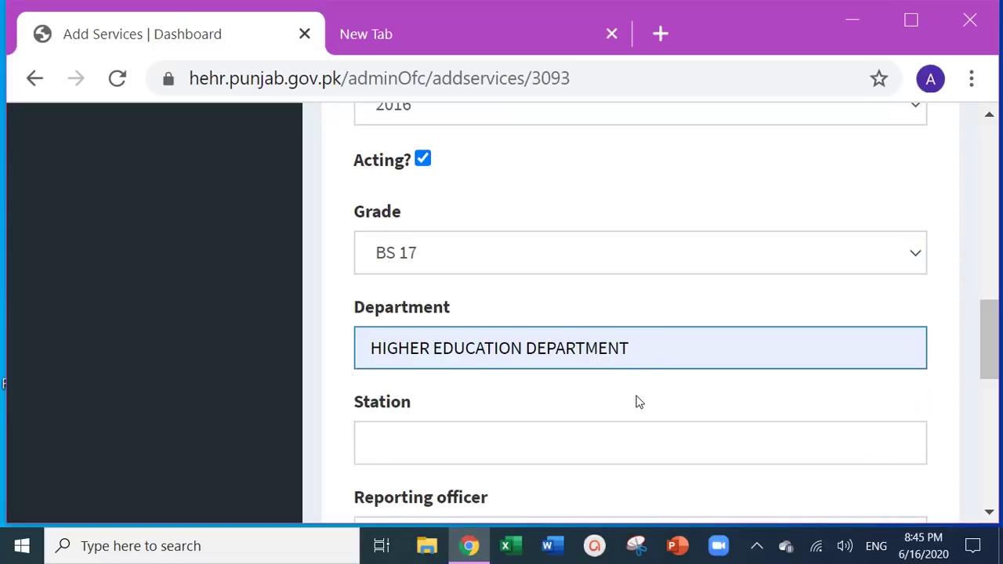
left_click(641, 443)
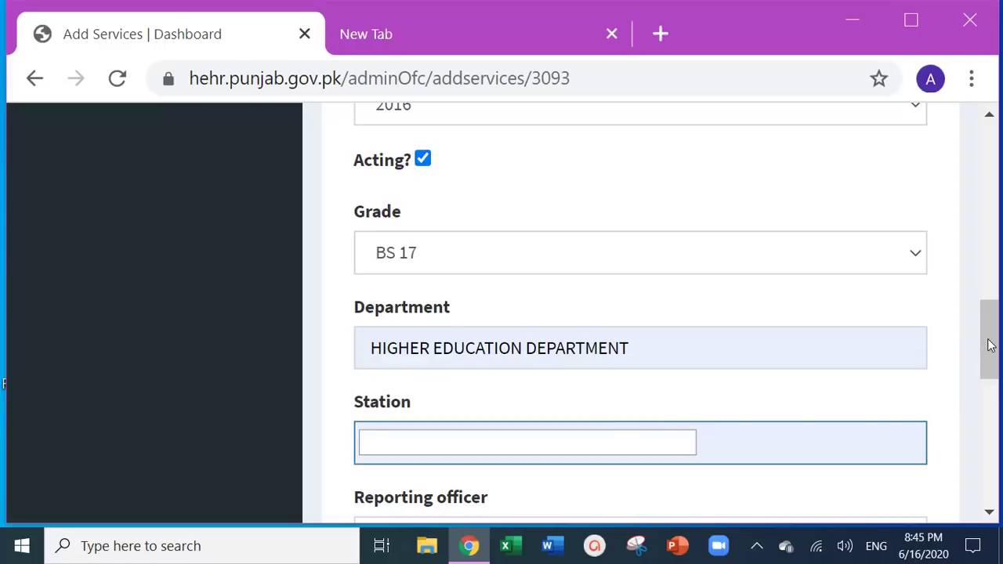
Examine the rating options for the Reporting officer and Counter signing officer, and the Promotion field, without choosing any values.
mouse_move(990, 340)
left_mouse_down()
mouse_move(989, 416)
mouse_move(989, 345)
left_mouse_up()
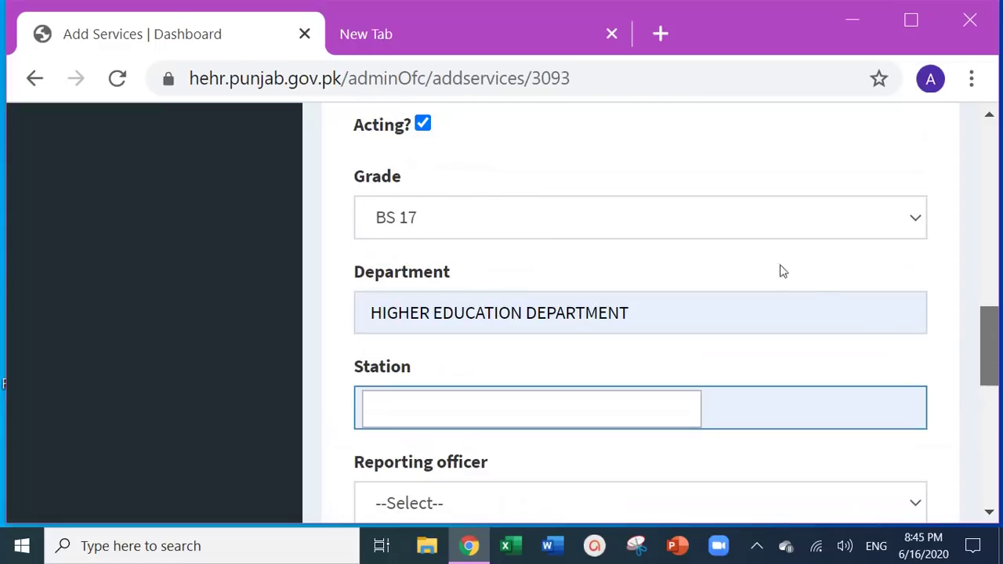
scroll(752, 259, "down", 4)
left_click(687, 213)
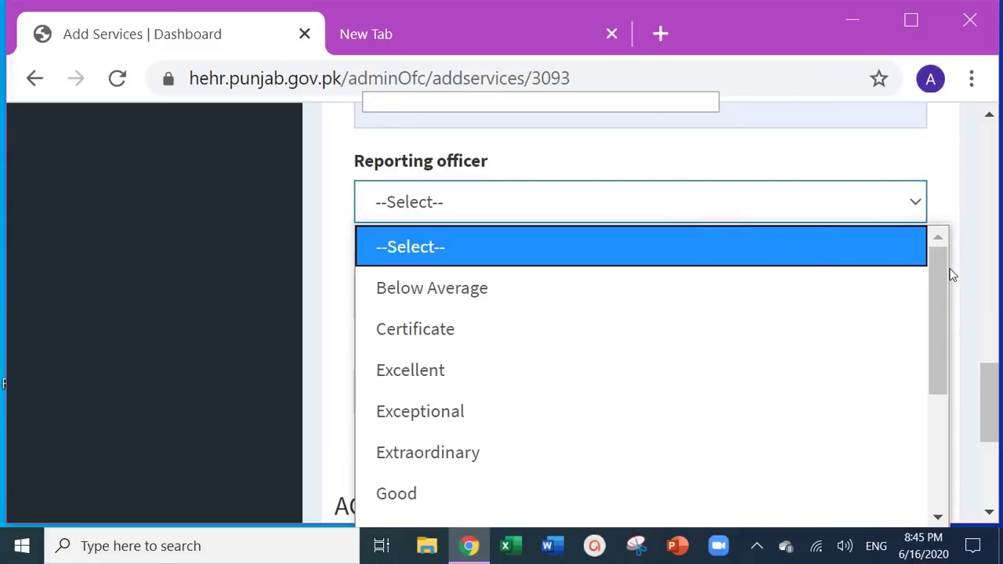
scroll(943, 266, "down", 1)
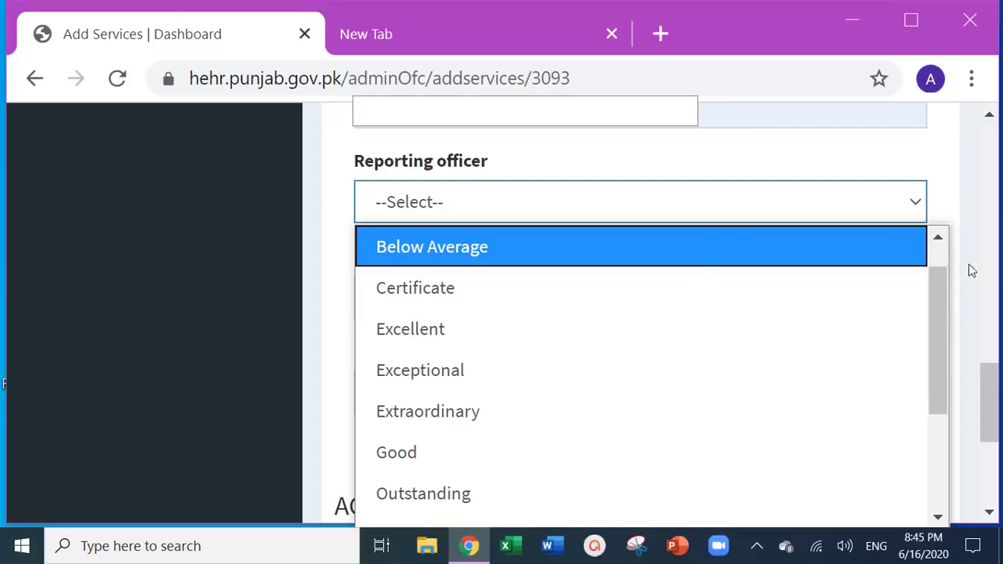
left_click(979, 303)
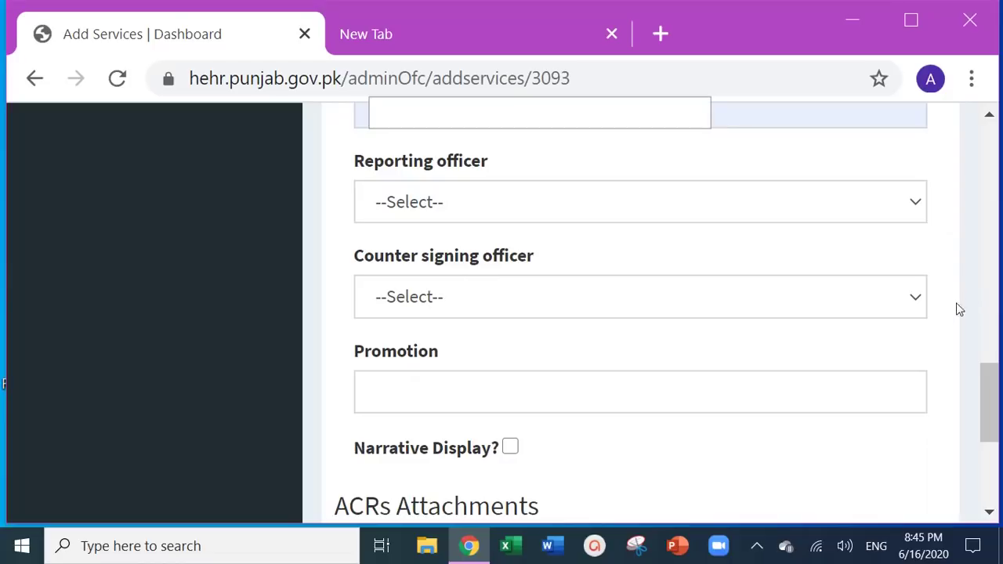
left_click(706, 306)
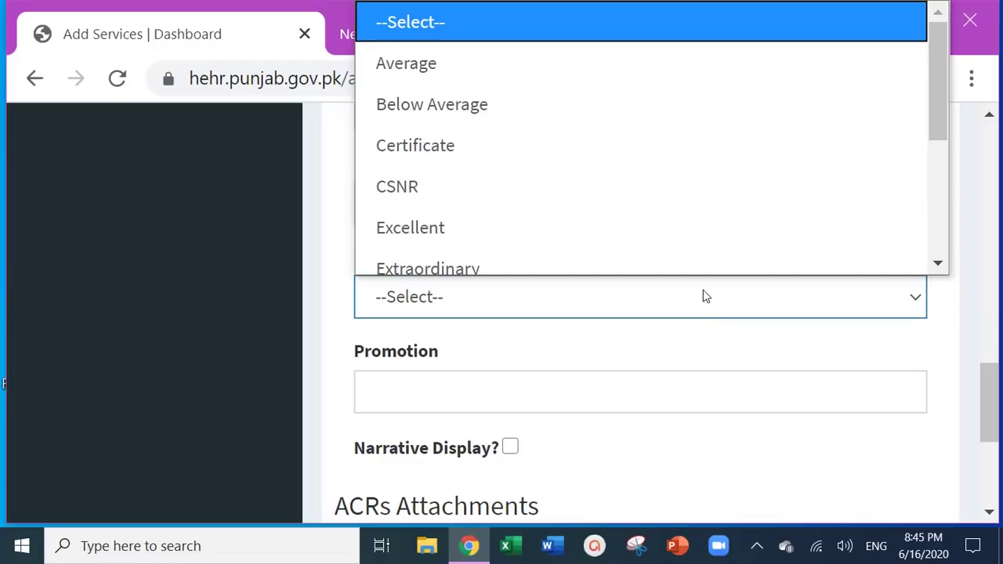
left_click(723, 329)
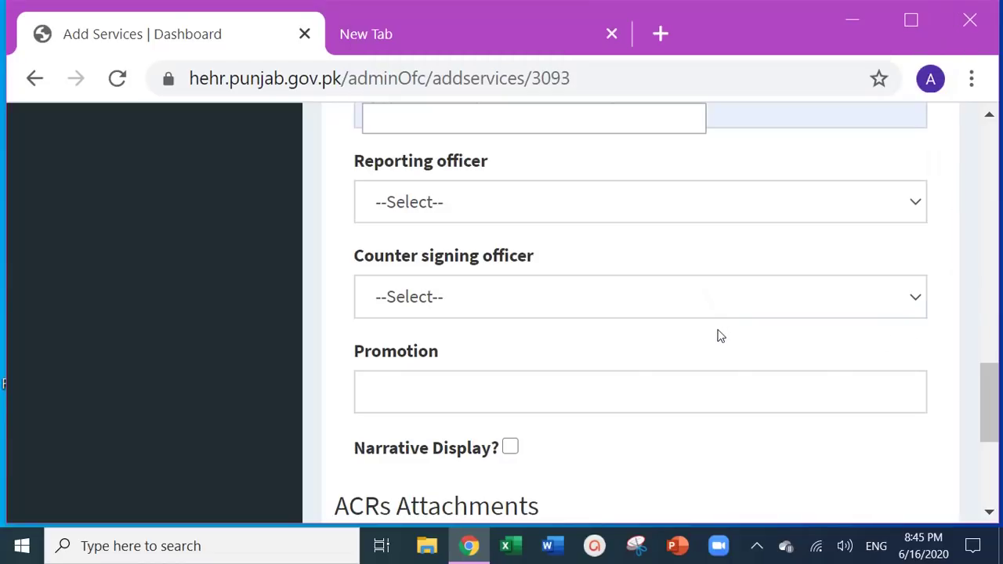
left_click(658, 405)
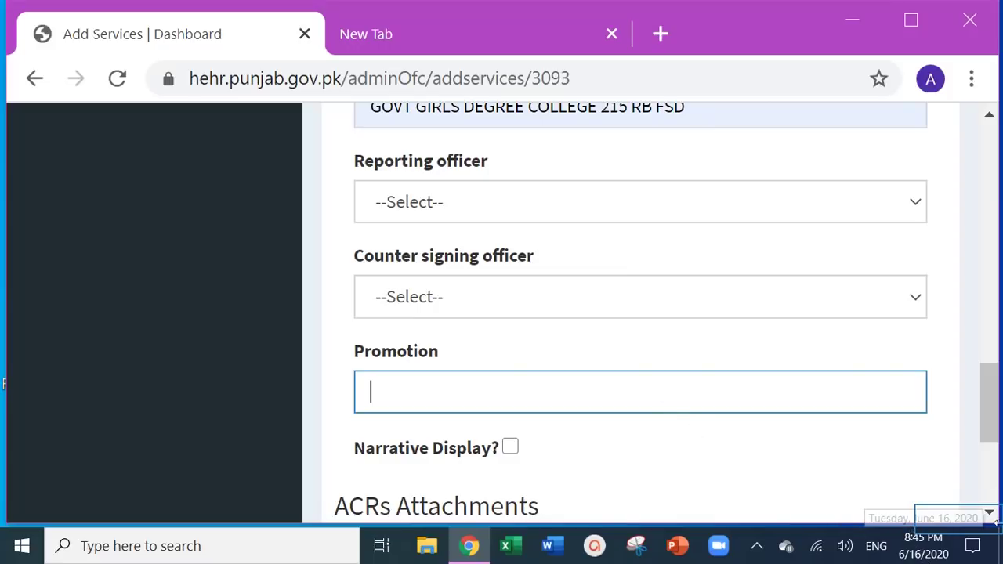
Enable Narrative Display for the 2016 service record.
scroll(967, 517, "down", 2)
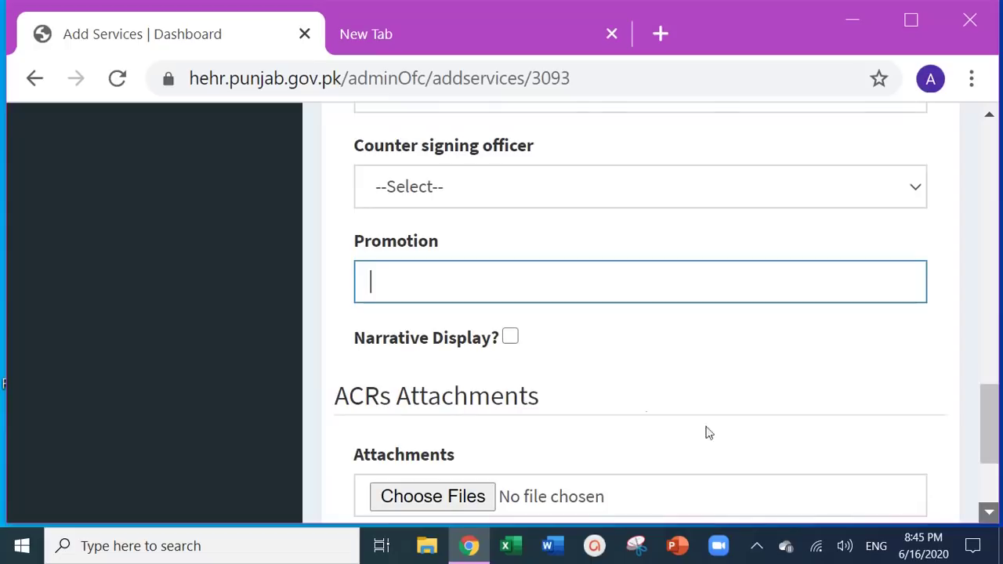
scroll(517, 295, "down", 1)
left_click(515, 295)
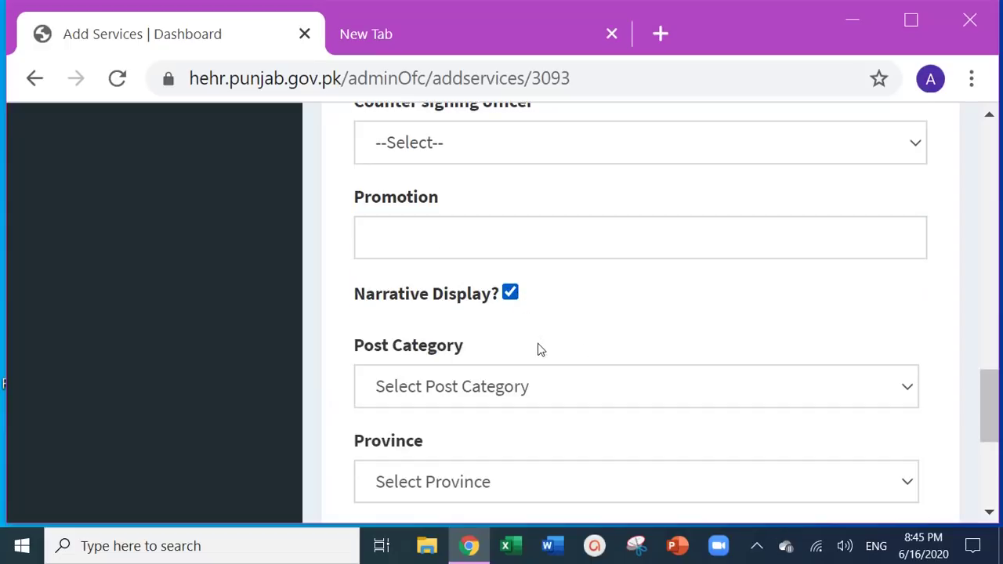
Set the Post Category to Teaching and the Province to Punjab.
scroll(990, 390, "down", 1)
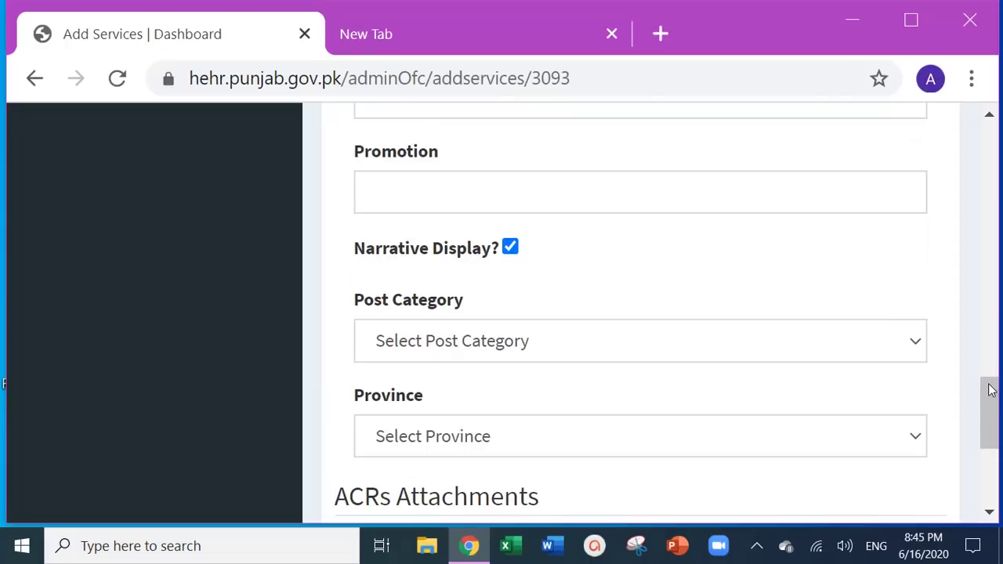
left_click(682, 340)
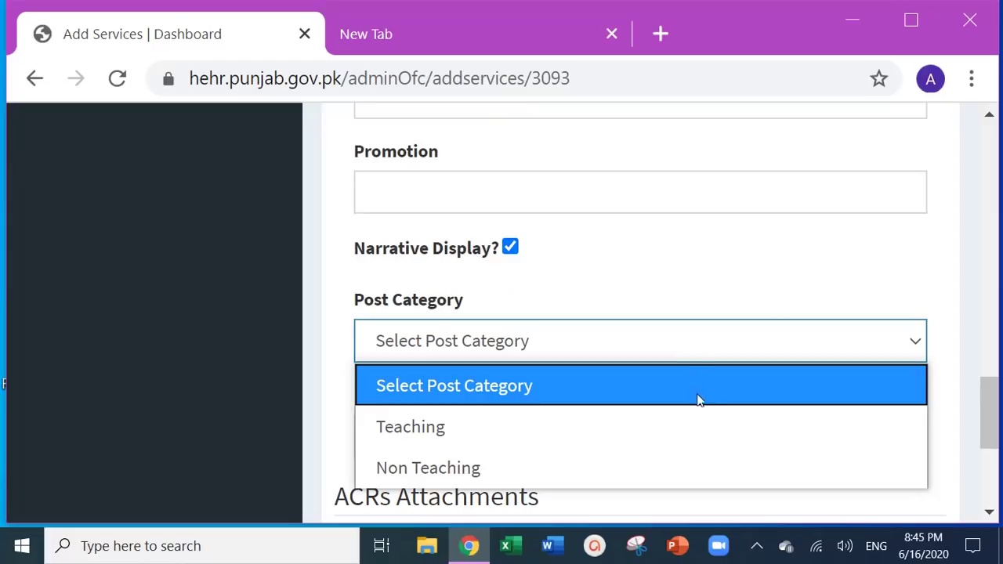
left_click(708, 423)
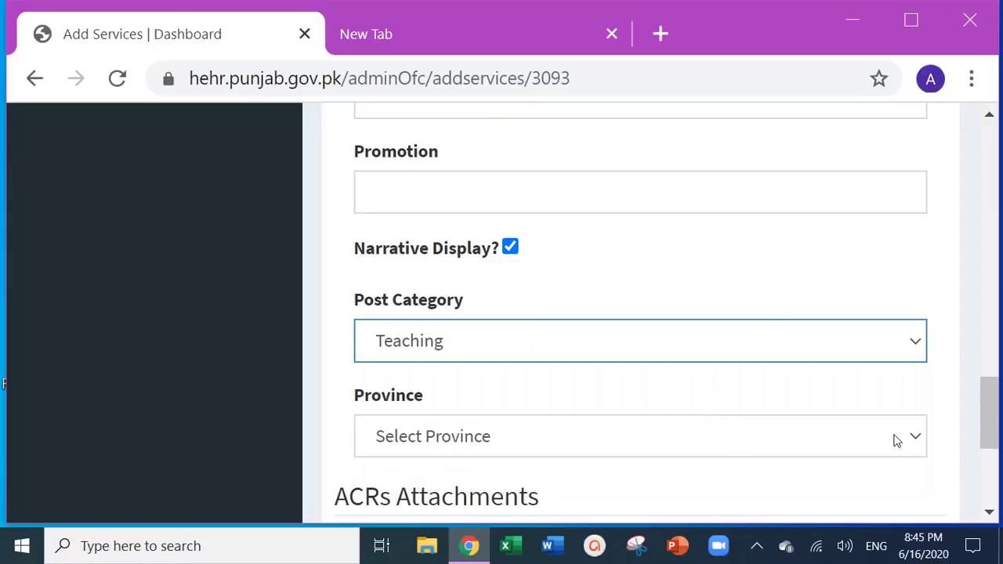
left_click(872, 451)
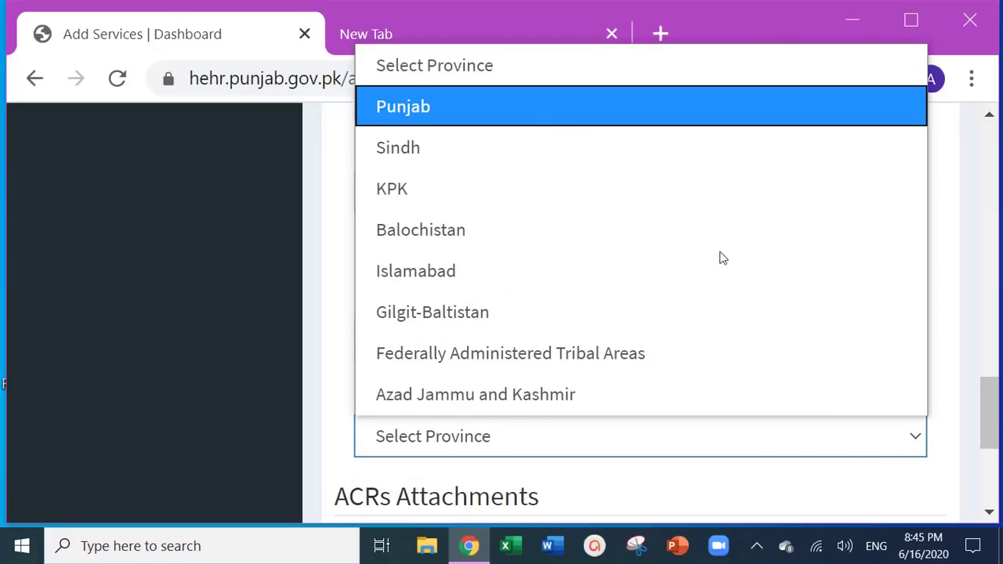
key("Return")
Review the filled-in 2016 service form from the Year field through to the ACRs Attachments section.
scroll(984, 444, "down", 3)
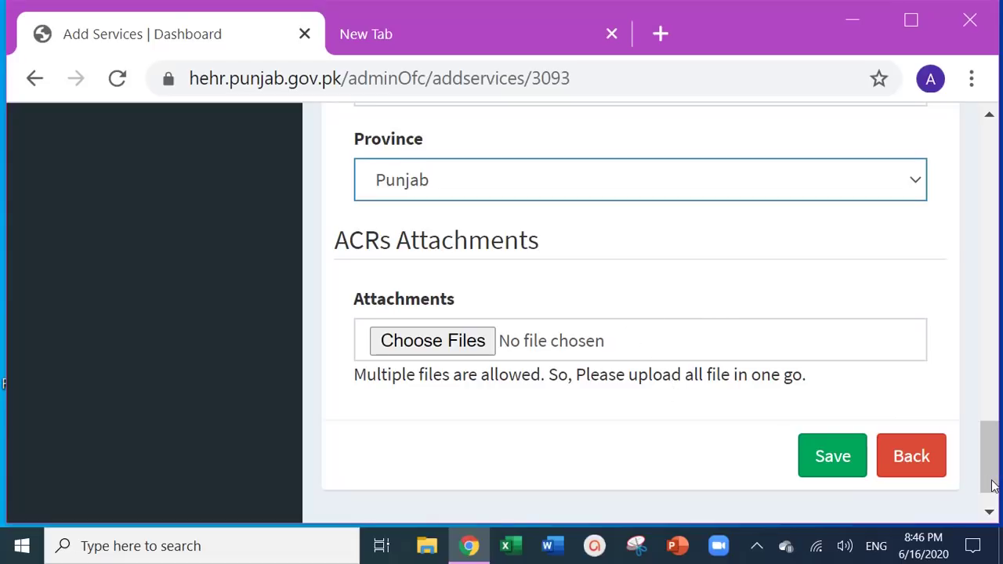
left_click_drag(994, 486, 991, 188)
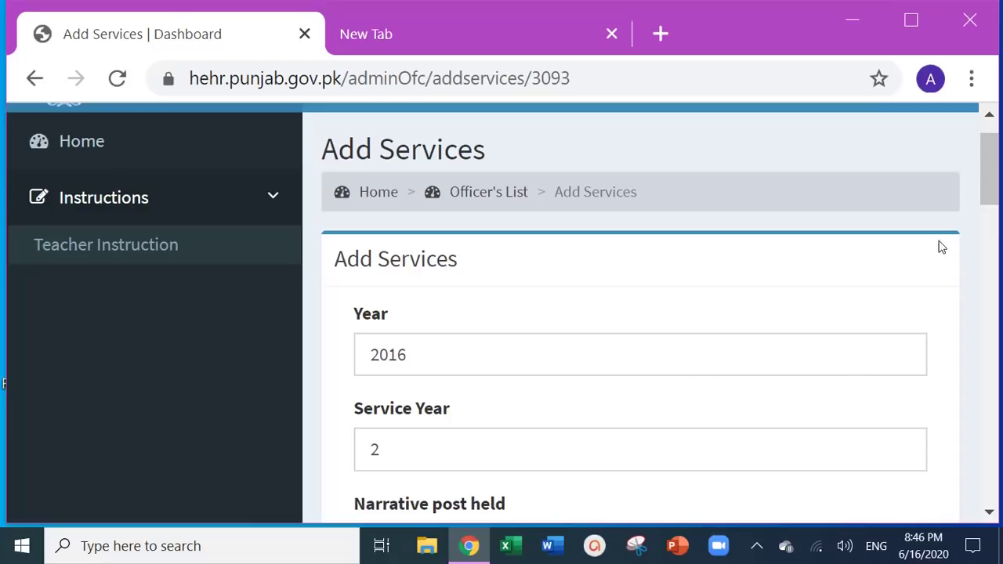
left_click_drag(993, 173, 998, 282)
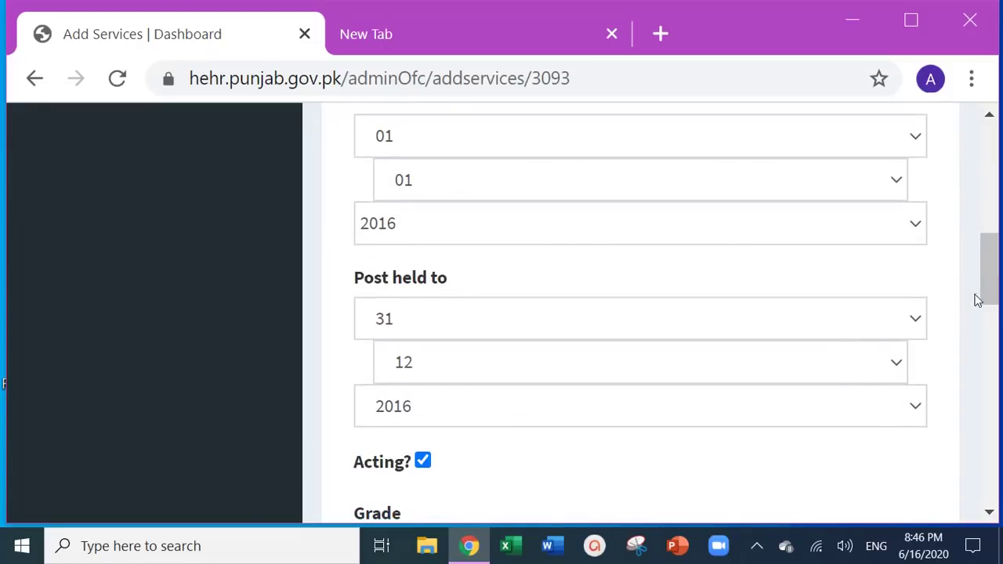
left_click_drag(991, 292, 991, 470)
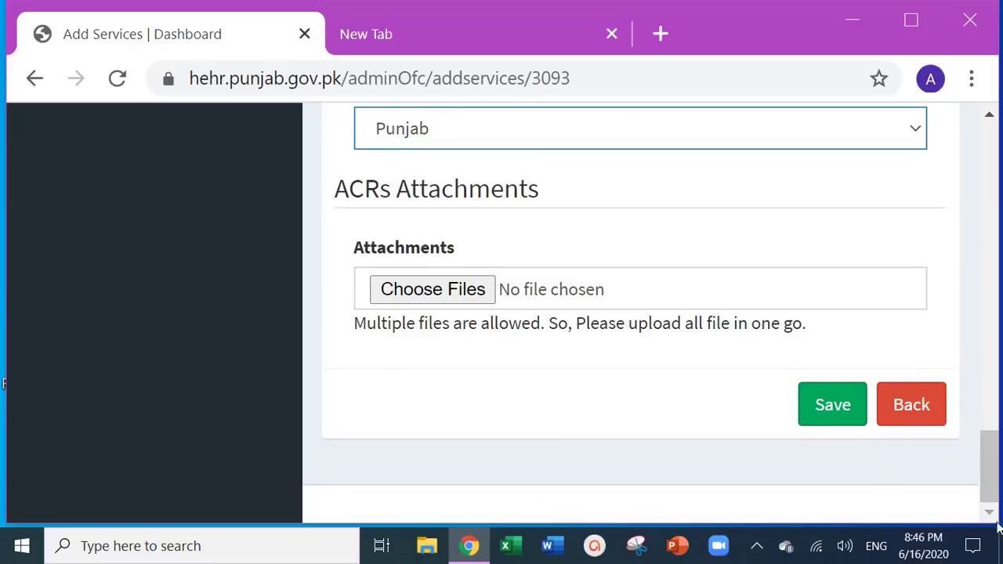
left_click_drag(994, 485, 990, 207)
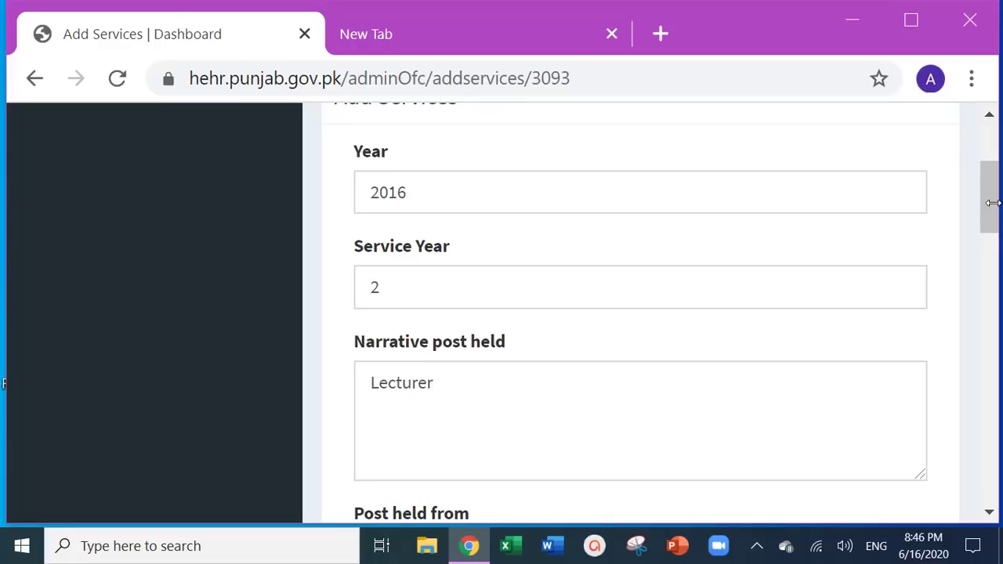
scroll(991, 207, "up", 2)
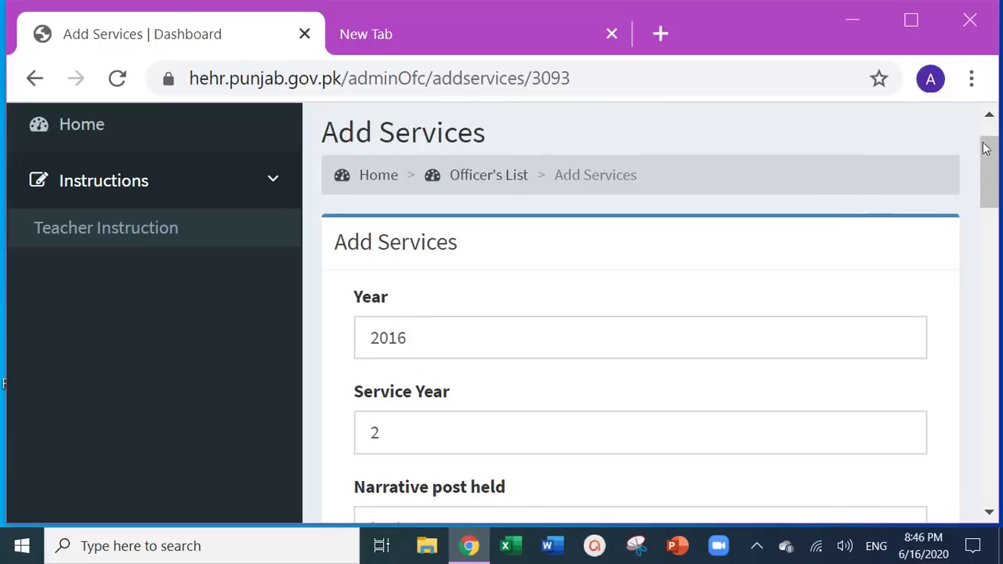
left_click_drag(988, 157, 977, 317)
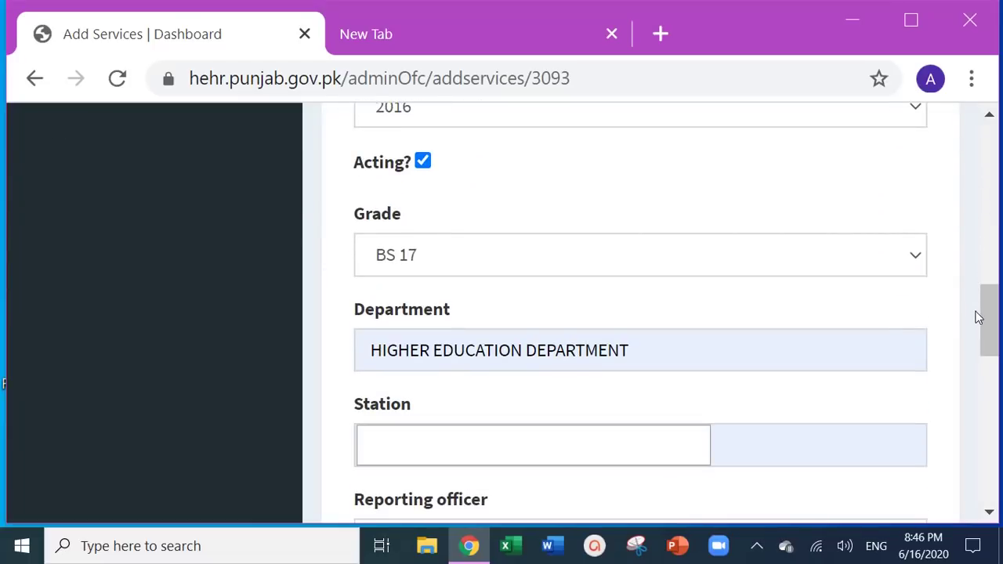
left_click(986, 352)
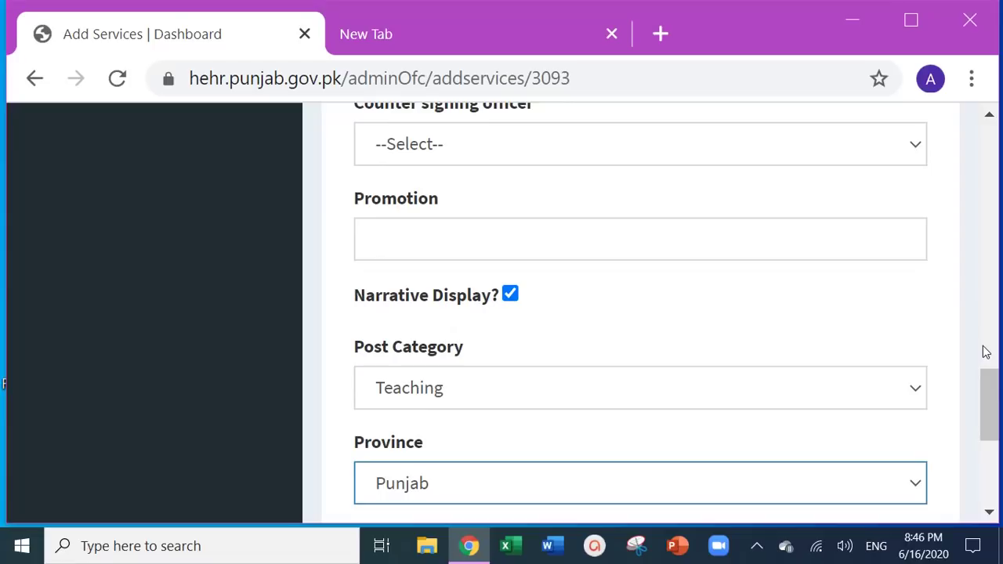
left_click_drag(987, 423, 993, 488)
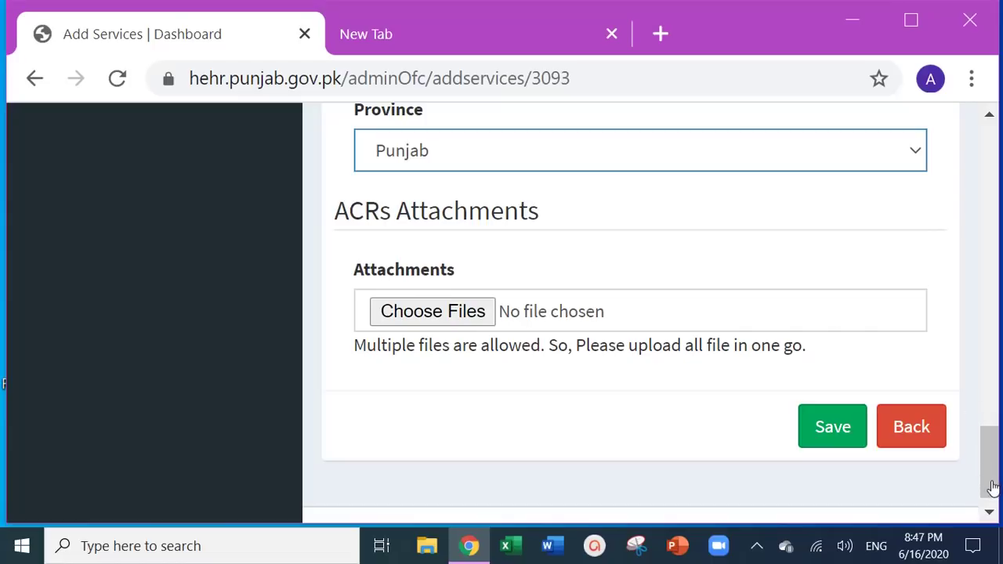
left_click_drag(992, 487, 991, 185)
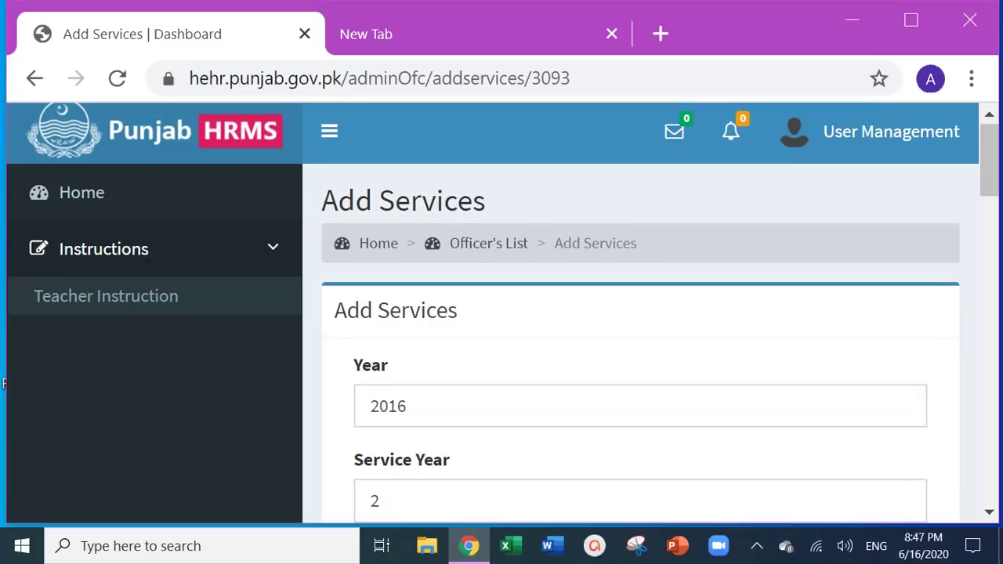
Leave the service form for the officer's profile page and open the officer's ICP Chart.
left_click(66, 193)
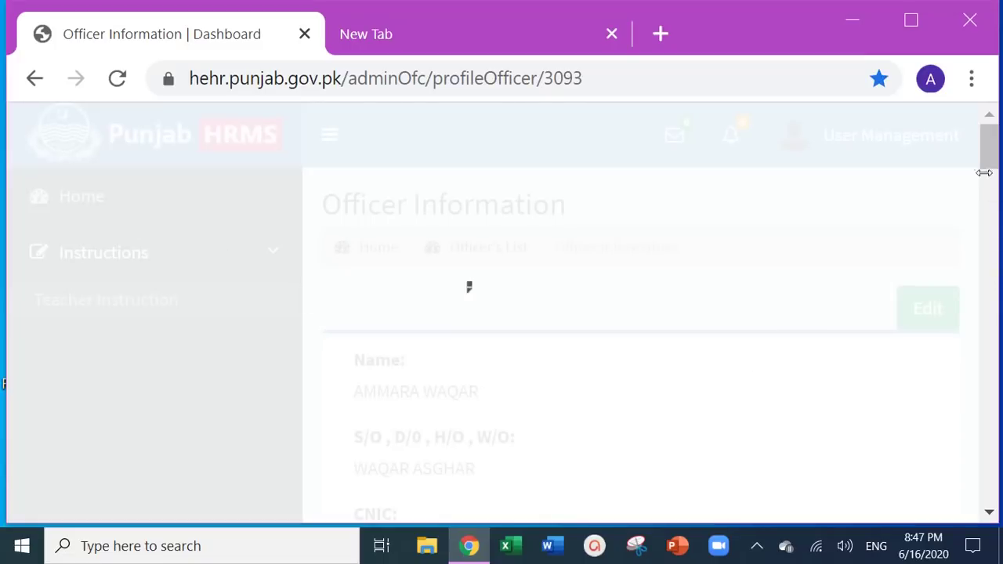
left_click_drag(990, 161, 989, 427)
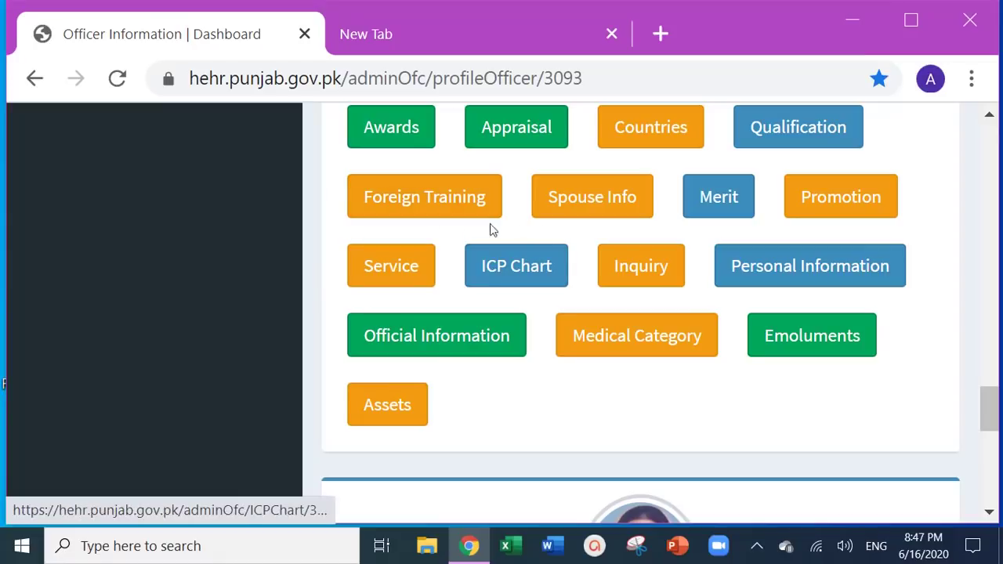
left_click(530, 280)
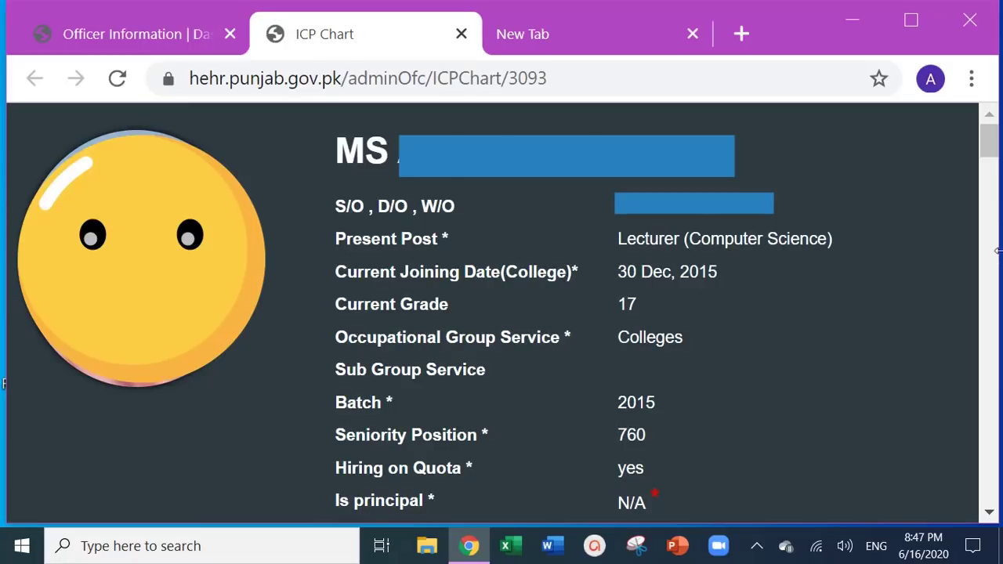
Examine the ICP Chart's qualifications, training, research and Services records, and close the chart.
left_click_drag(996, 156, 993, 205)
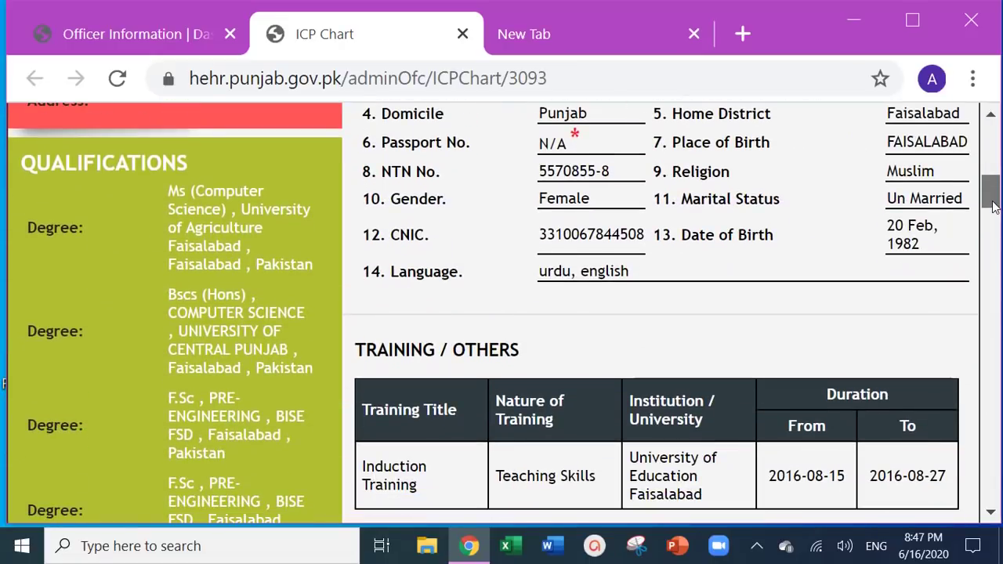
left_click_drag(993, 206, 993, 322)
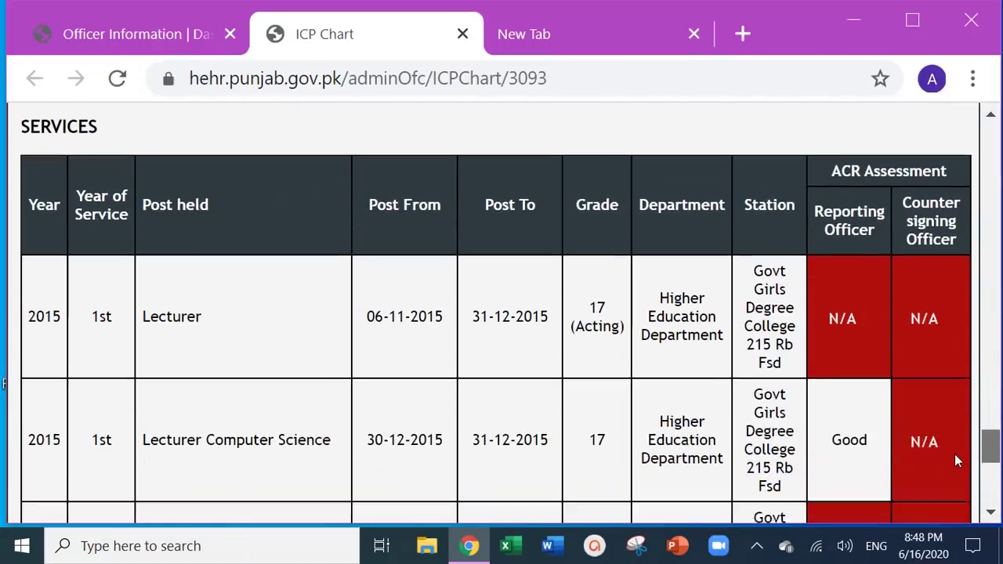
scroll(954, 453, "down", 6)
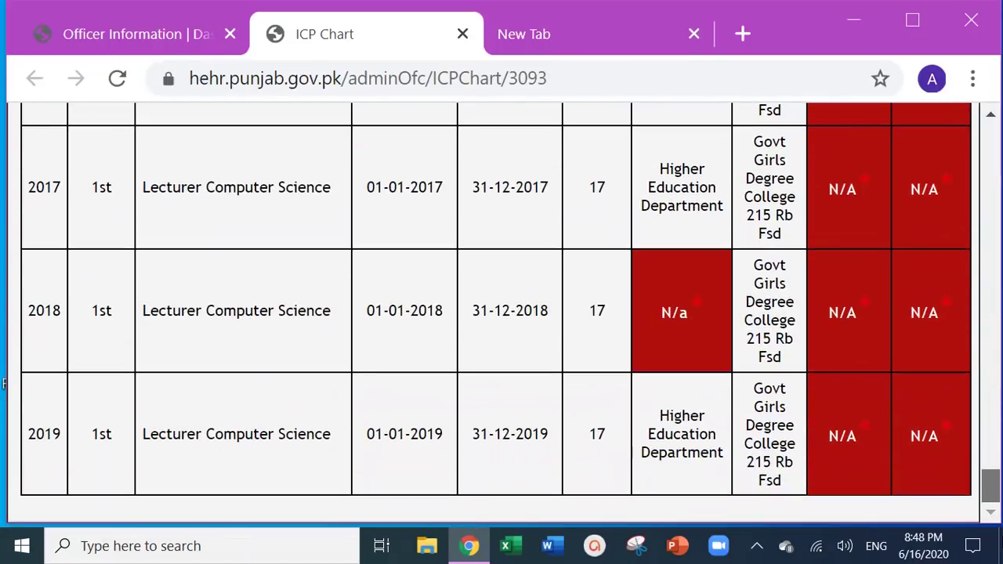
scroll(502, 313, "up", 1)
scroll(501, 314, "down", 1)
scroll(501, 314, "up", 3)
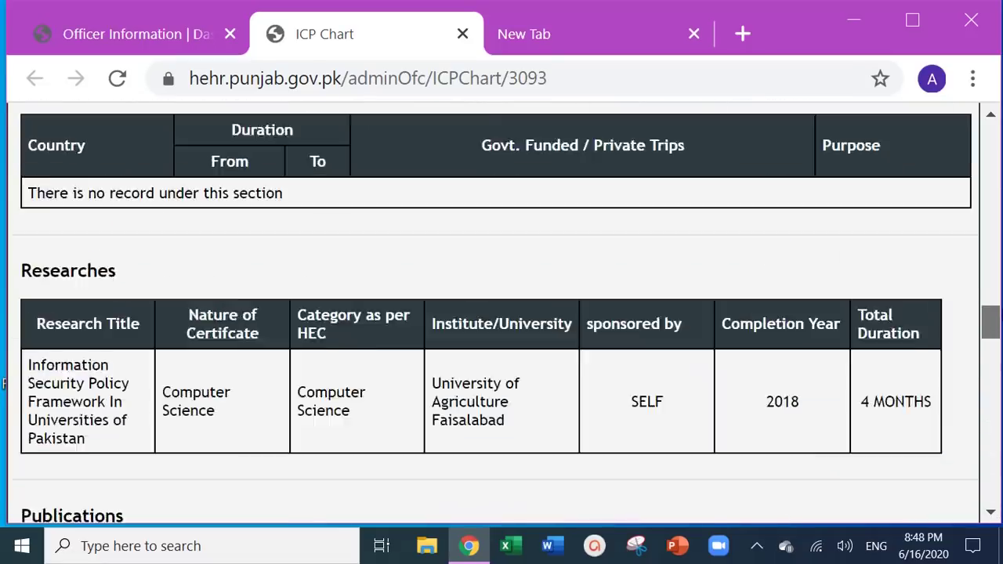
scroll(860, 118, "up", 15)
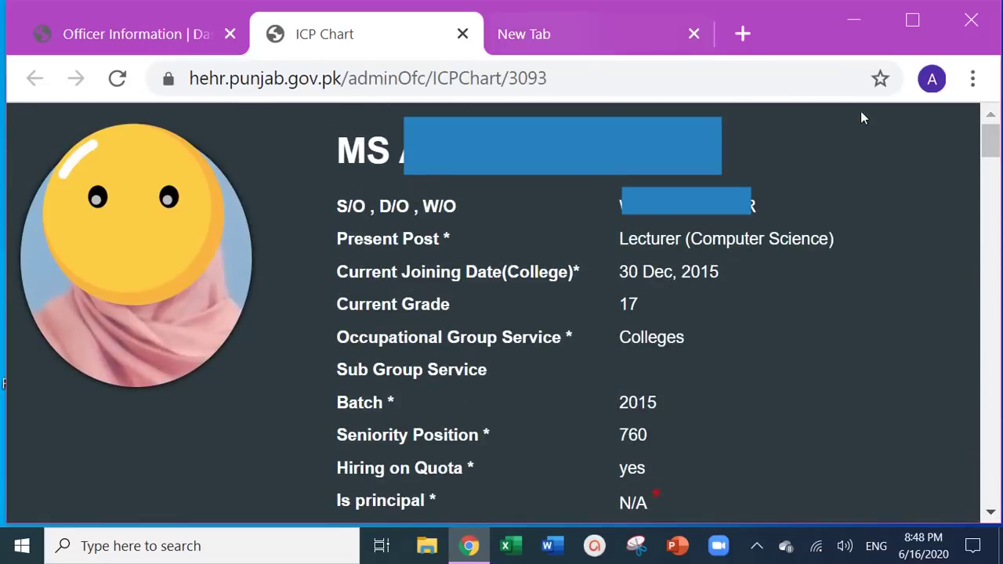
left_click(463, 34)
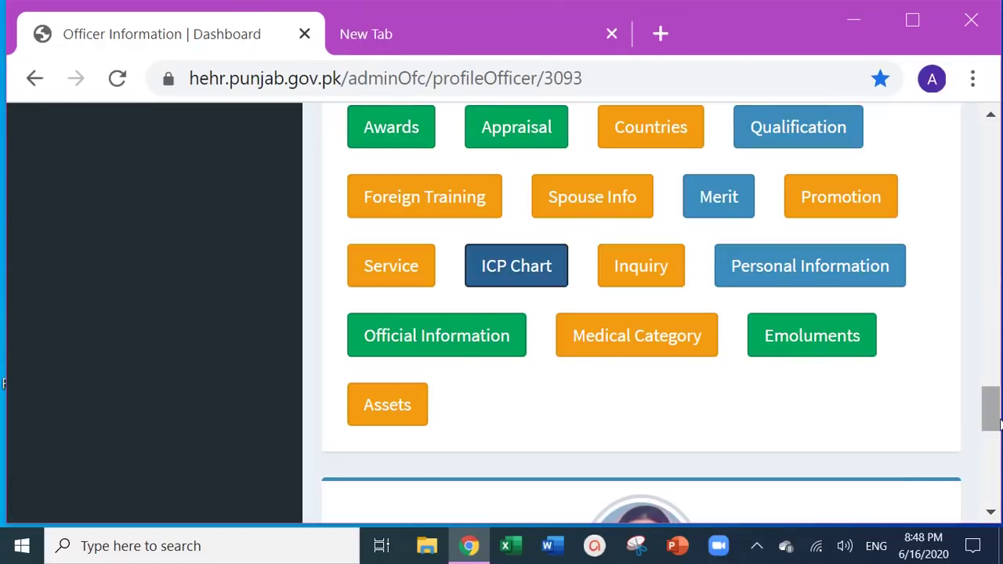
Look over the officer profile's record sections and personal details.
mouse_move(992, 417)
left_mouse_down()
mouse_move(991, 441)
mouse_move(992, 400)
left_mouse_up()
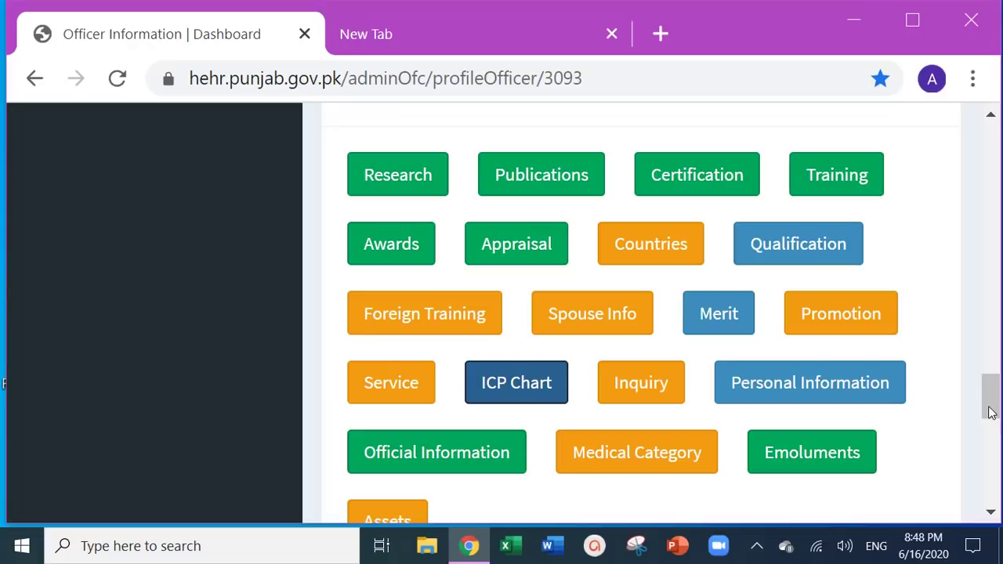
mouse_move(992, 407)
left_mouse_down()
mouse_move(991, 422)
mouse_move(988, 413)
left_mouse_up()
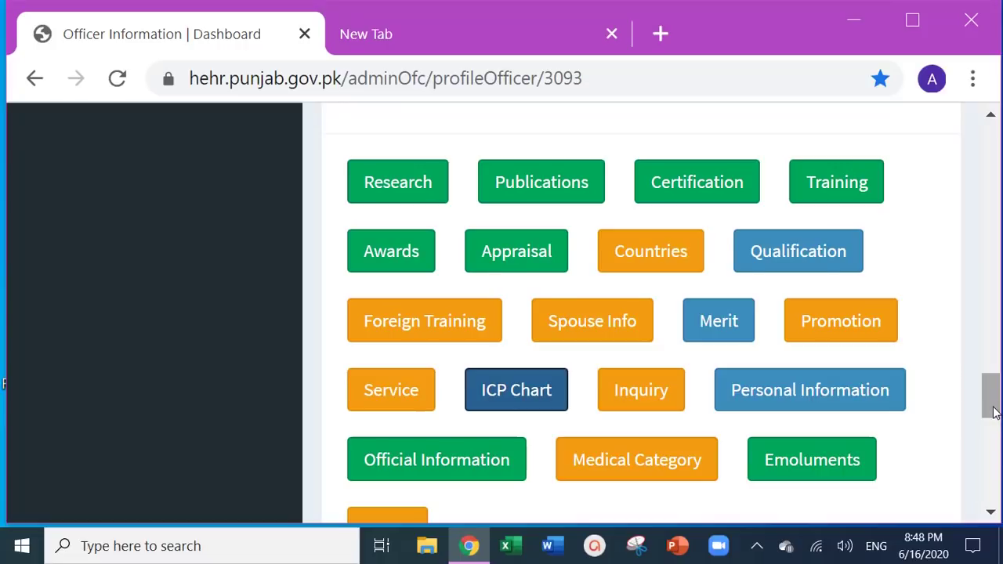
left_click_drag(993, 412, 993, 179)
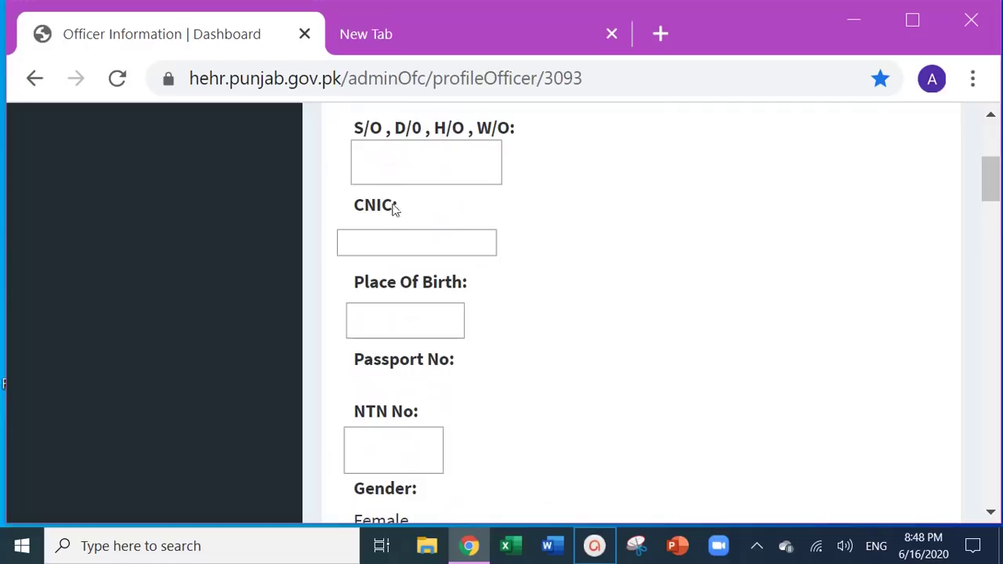